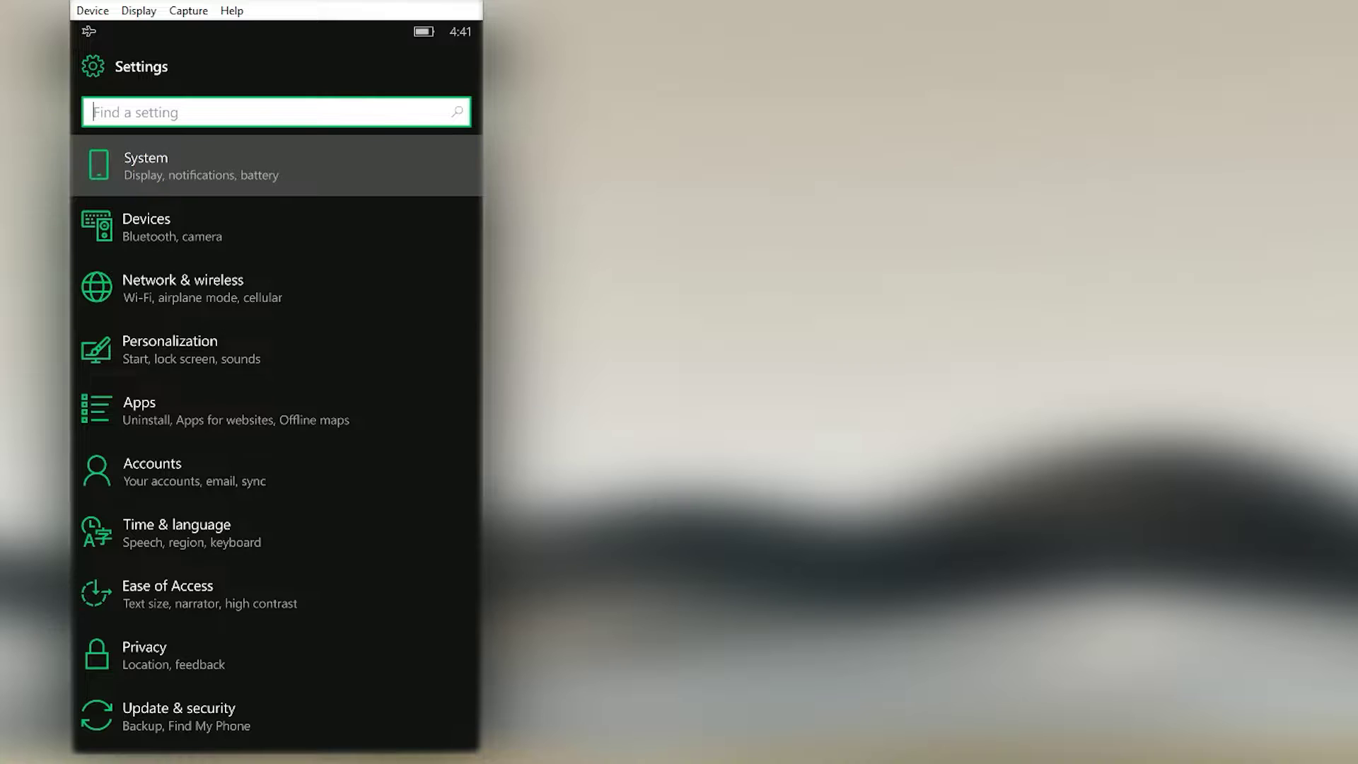
- Show the phone's device information on the System > About page in Settings
left_click(202, 165)
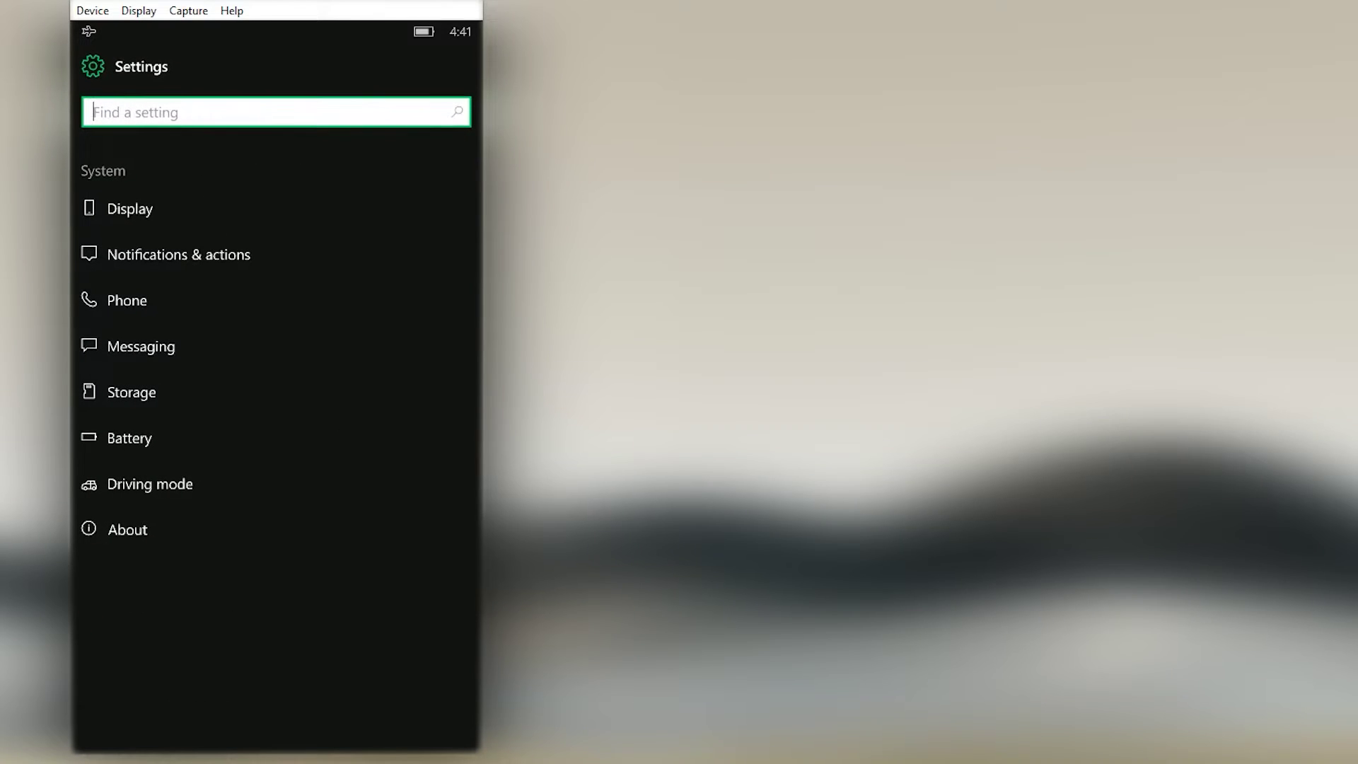
left_click(127, 529)
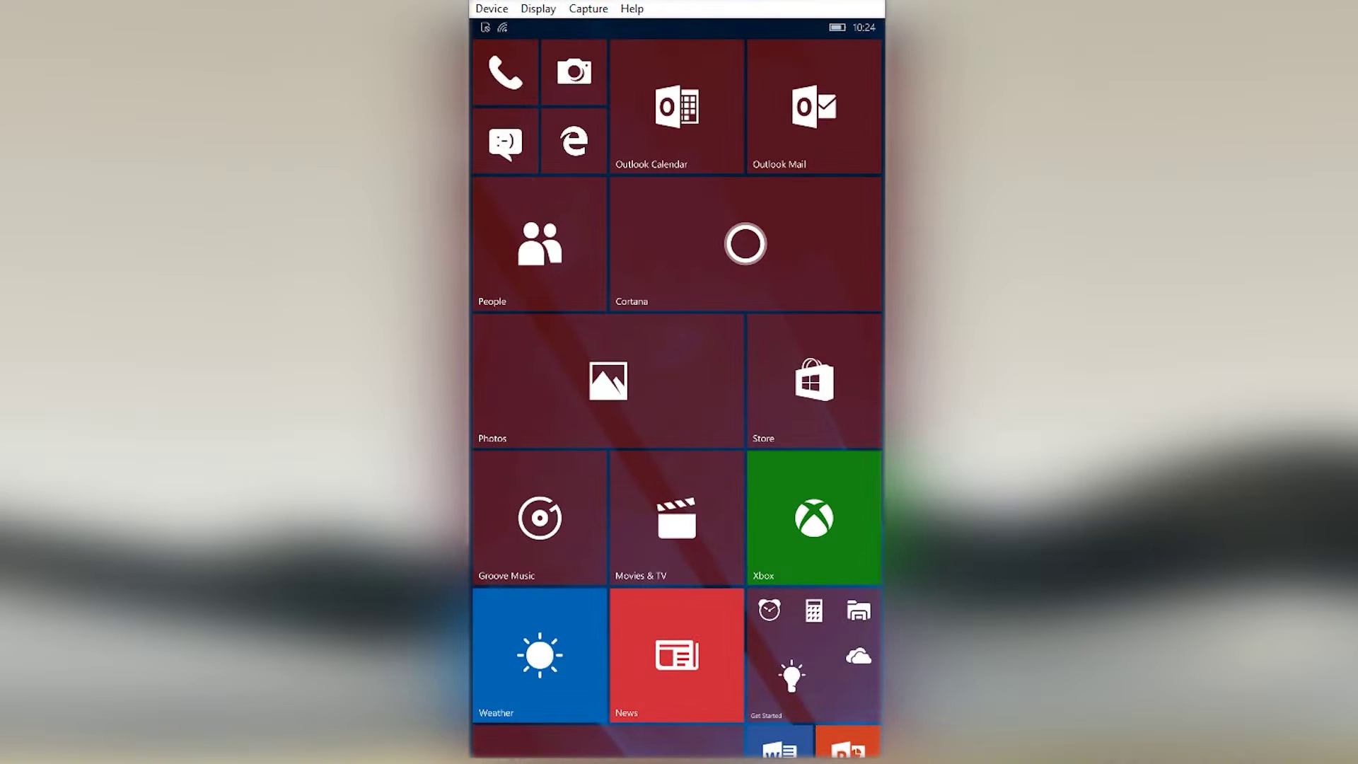
- Turn on Developer mode under Update & security > For developers and confirm with Yes
left_click_drag(553, 58, 550, 184)
left_click(840, 93)
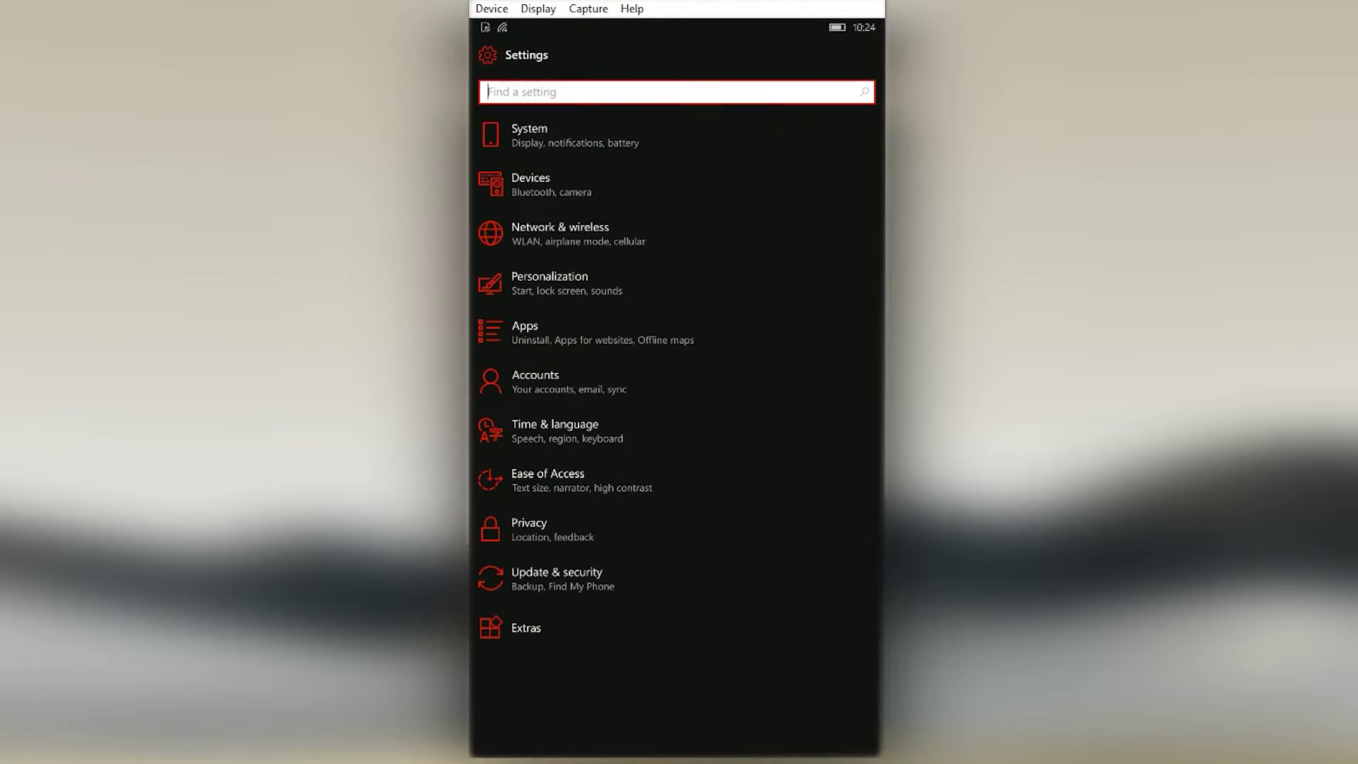
left_click(536, 572)
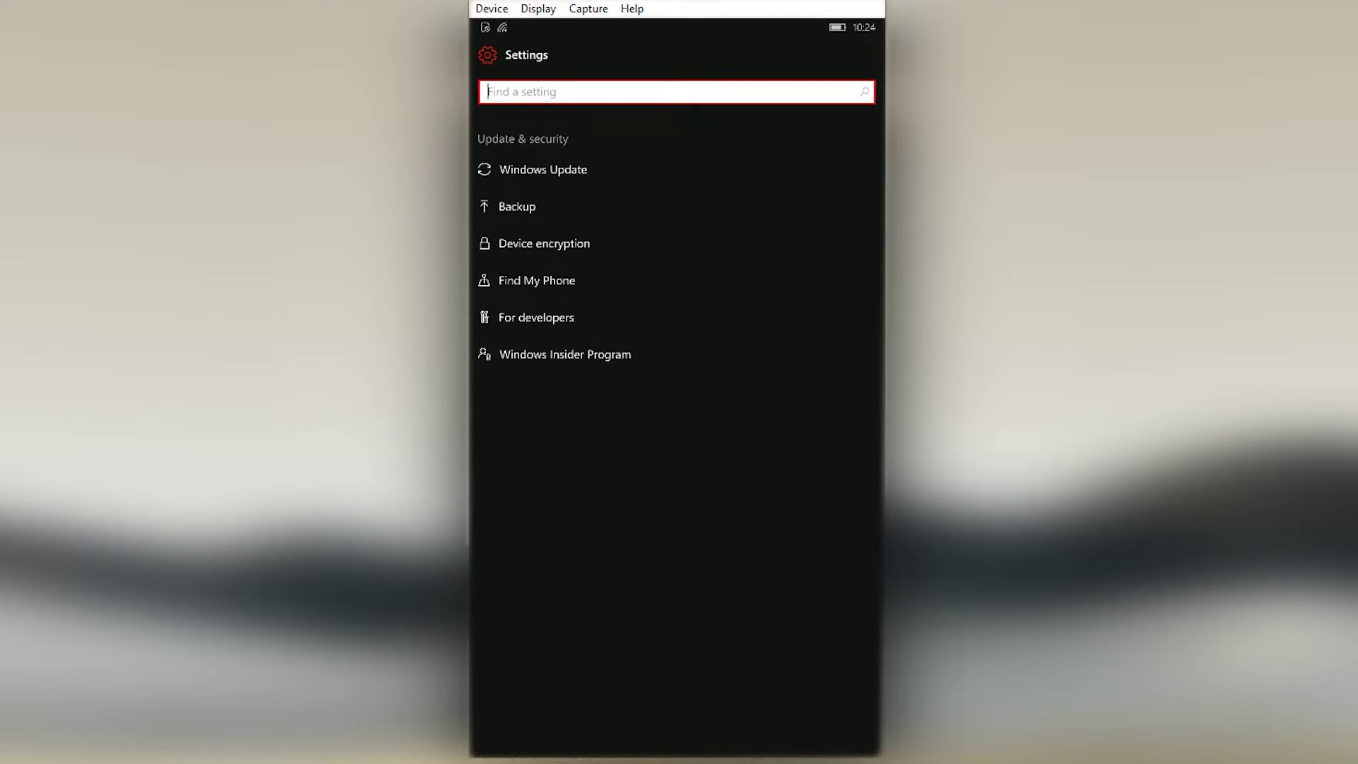
left_click(521, 315)
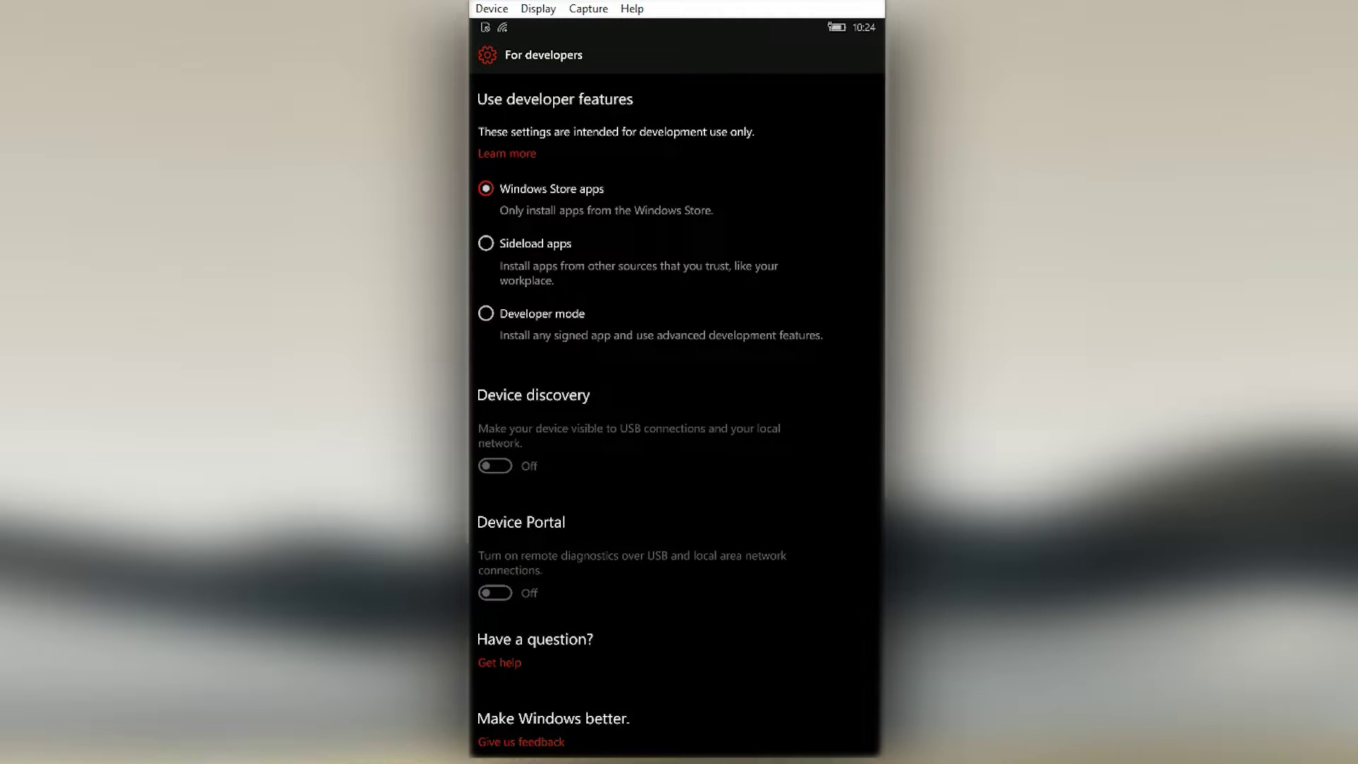
left_click(488, 316)
left_click(549, 452)
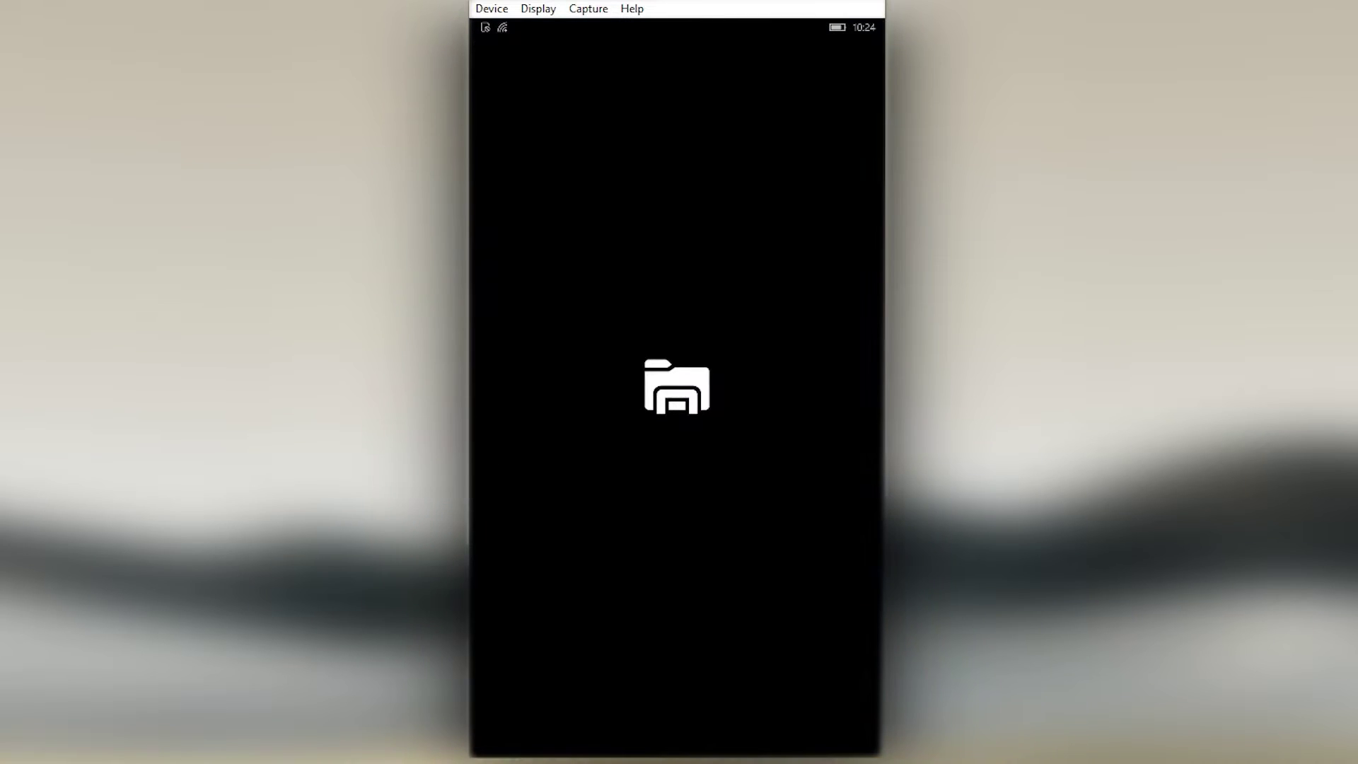
- Browse This Device to Downloads > WUT > Dependencies > ARM to see the two dependency packages
left_click(485, 123)
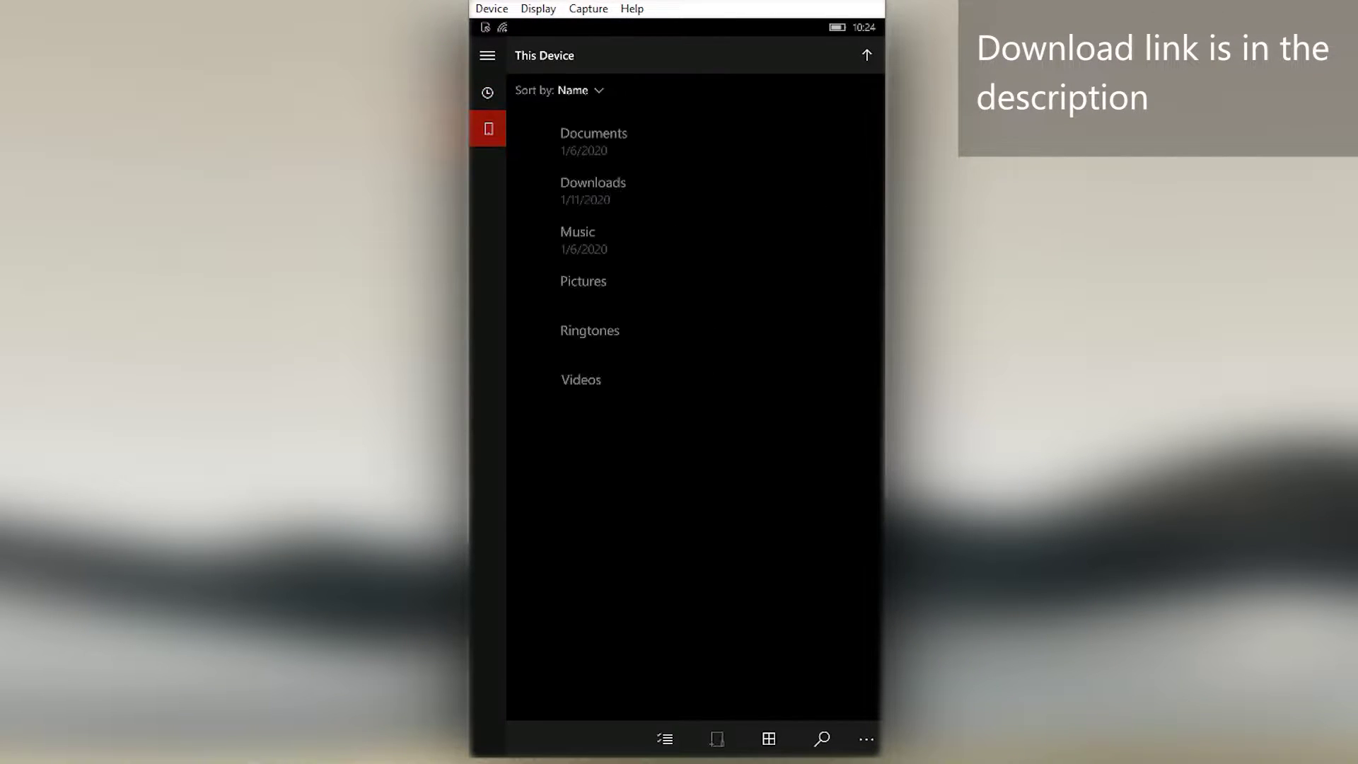
left_click(592, 181)
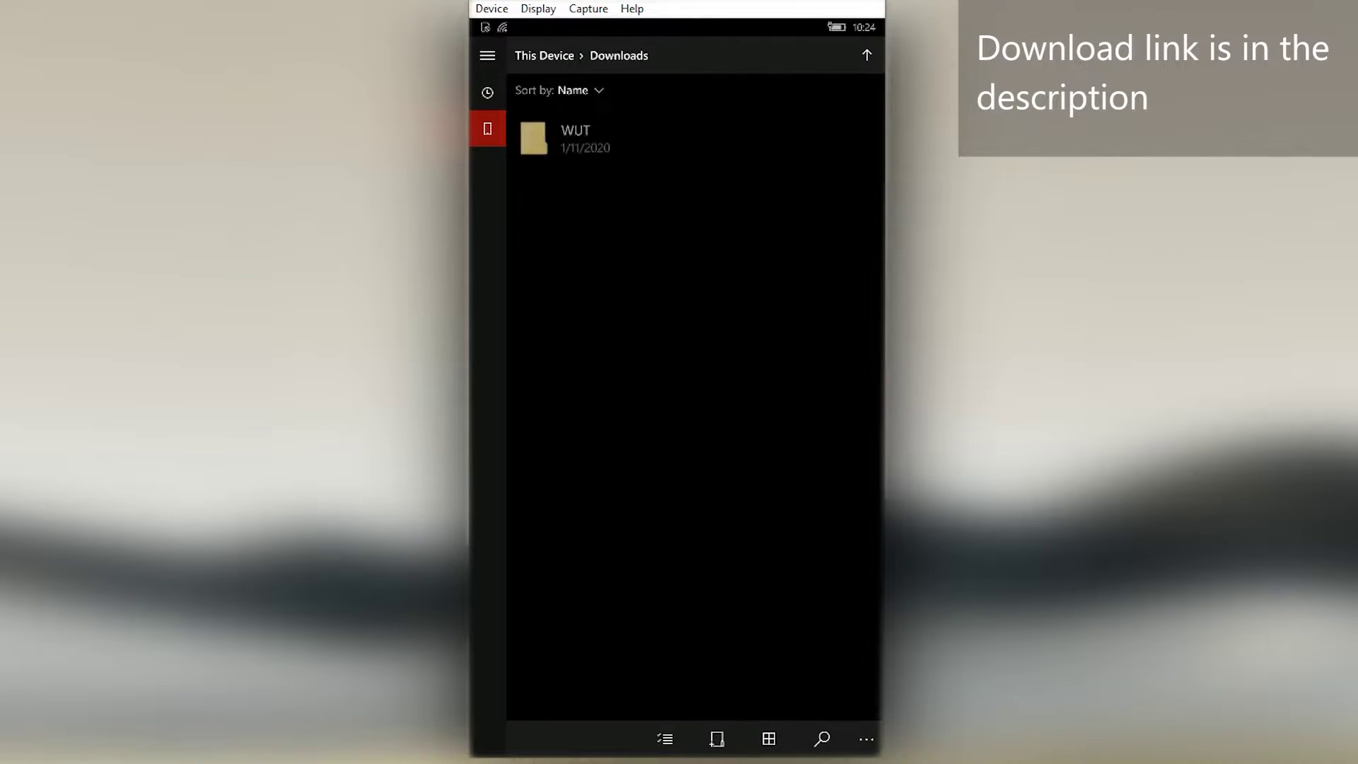
left_click(578, 132)
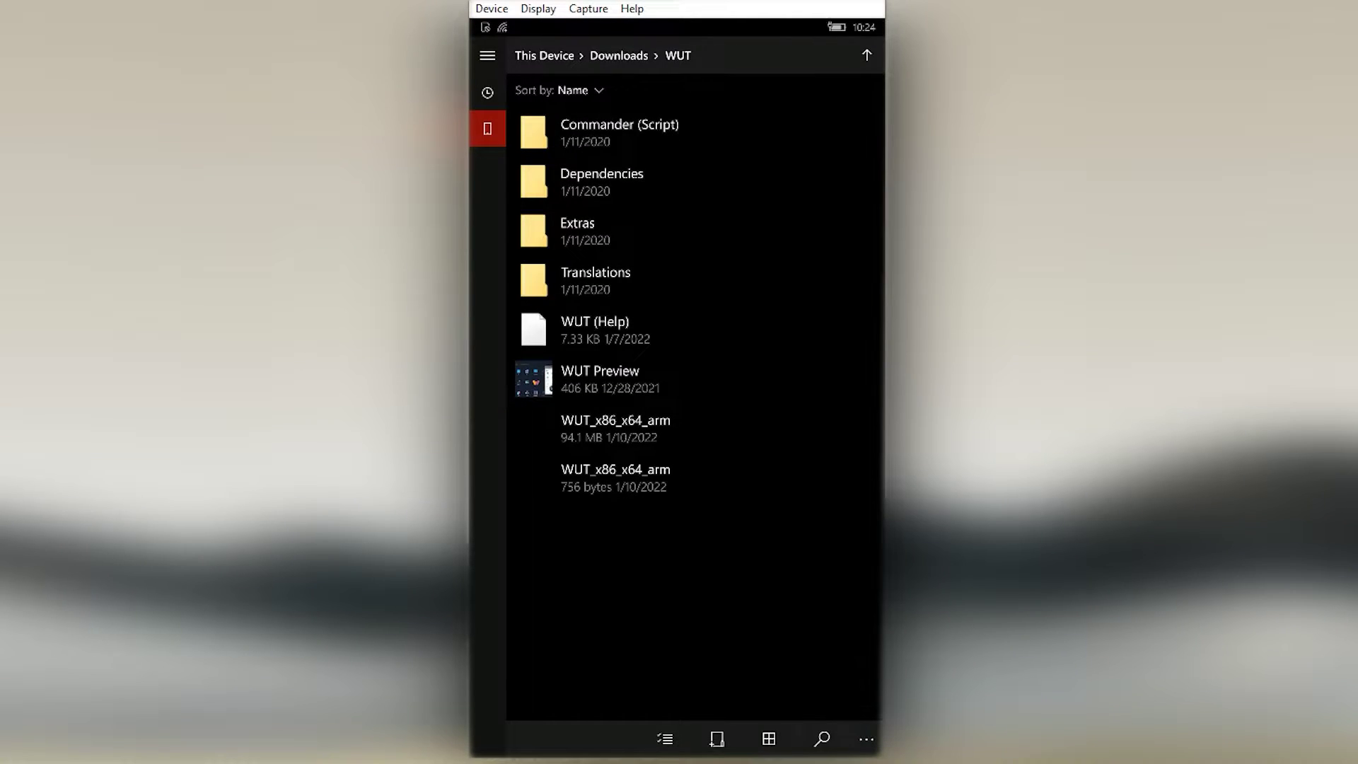
left_click(583, 186)
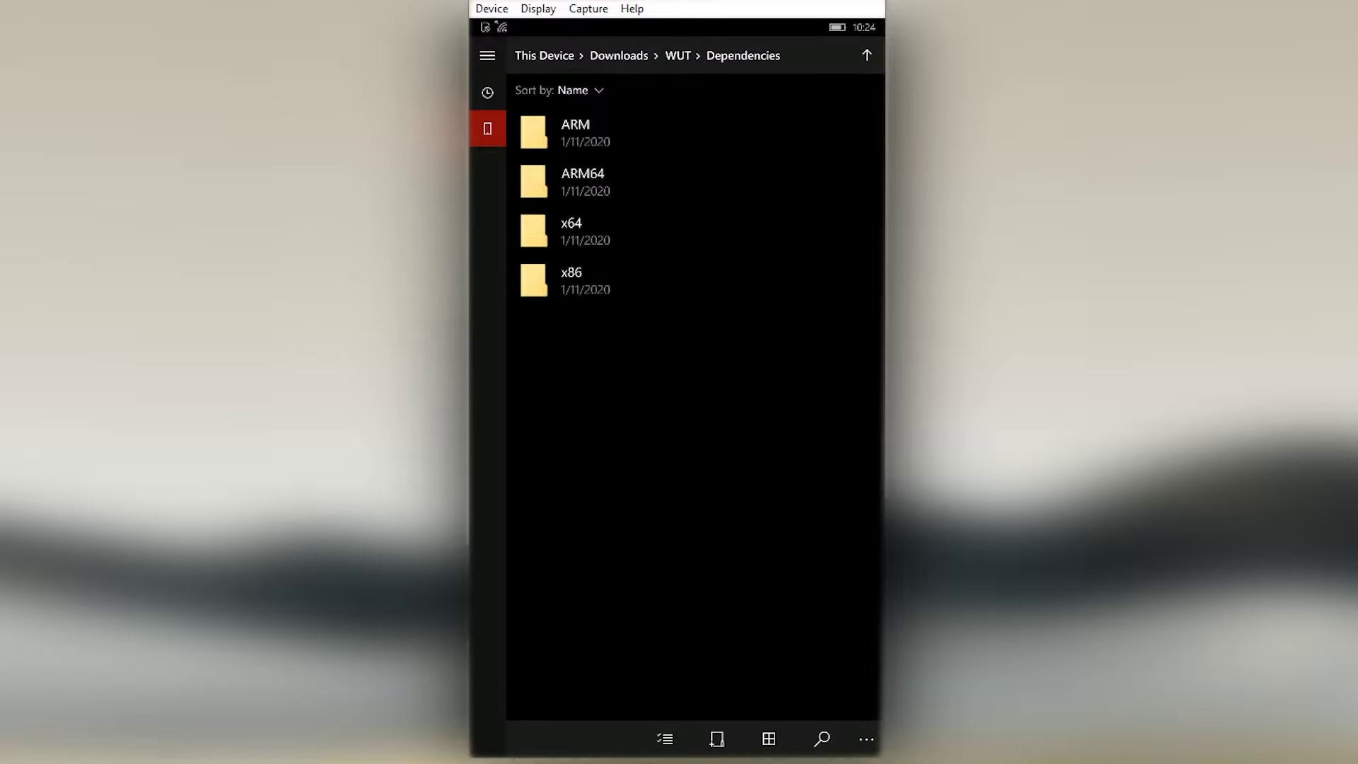
left_click(575, 131)
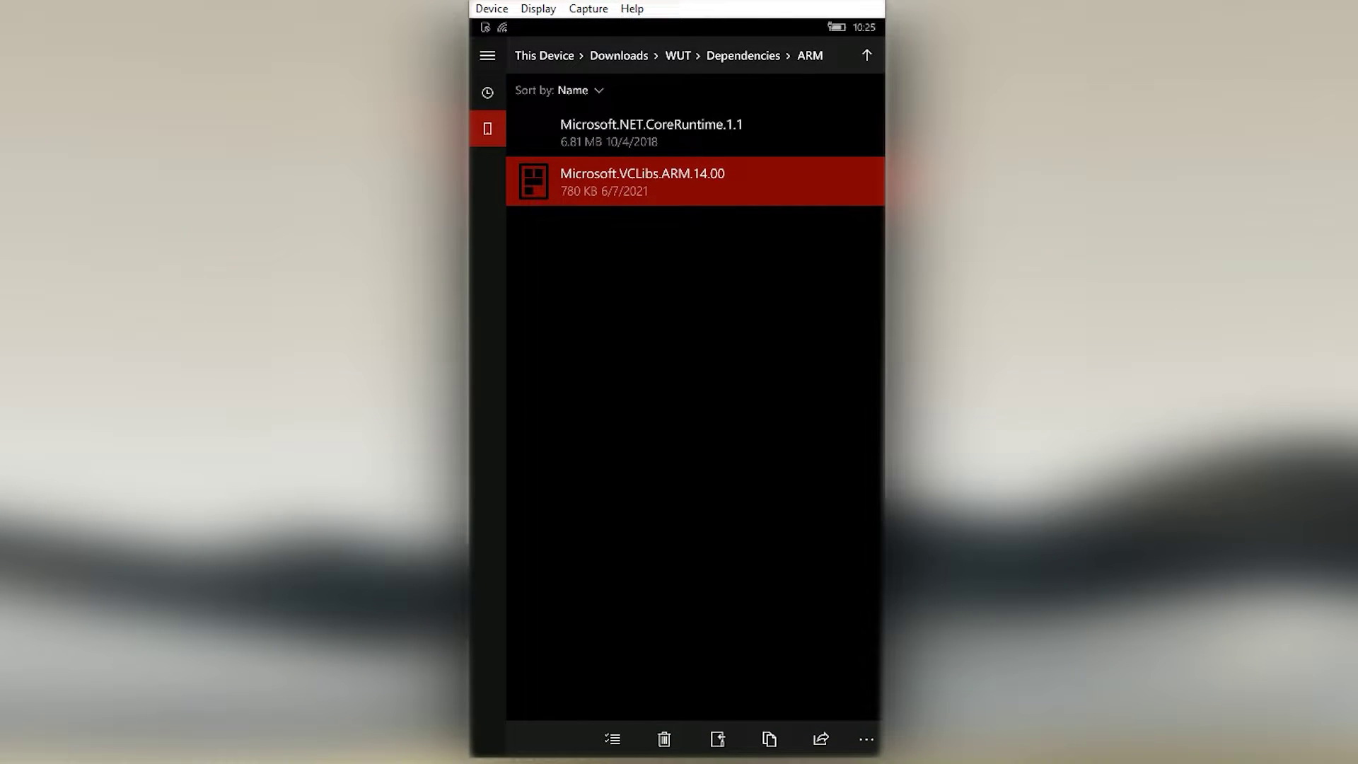
- Go back to the WUT folder and install the 756-byte WUT_x86_x64_arm certificate
key("BackSpace")
key("BackSpace")
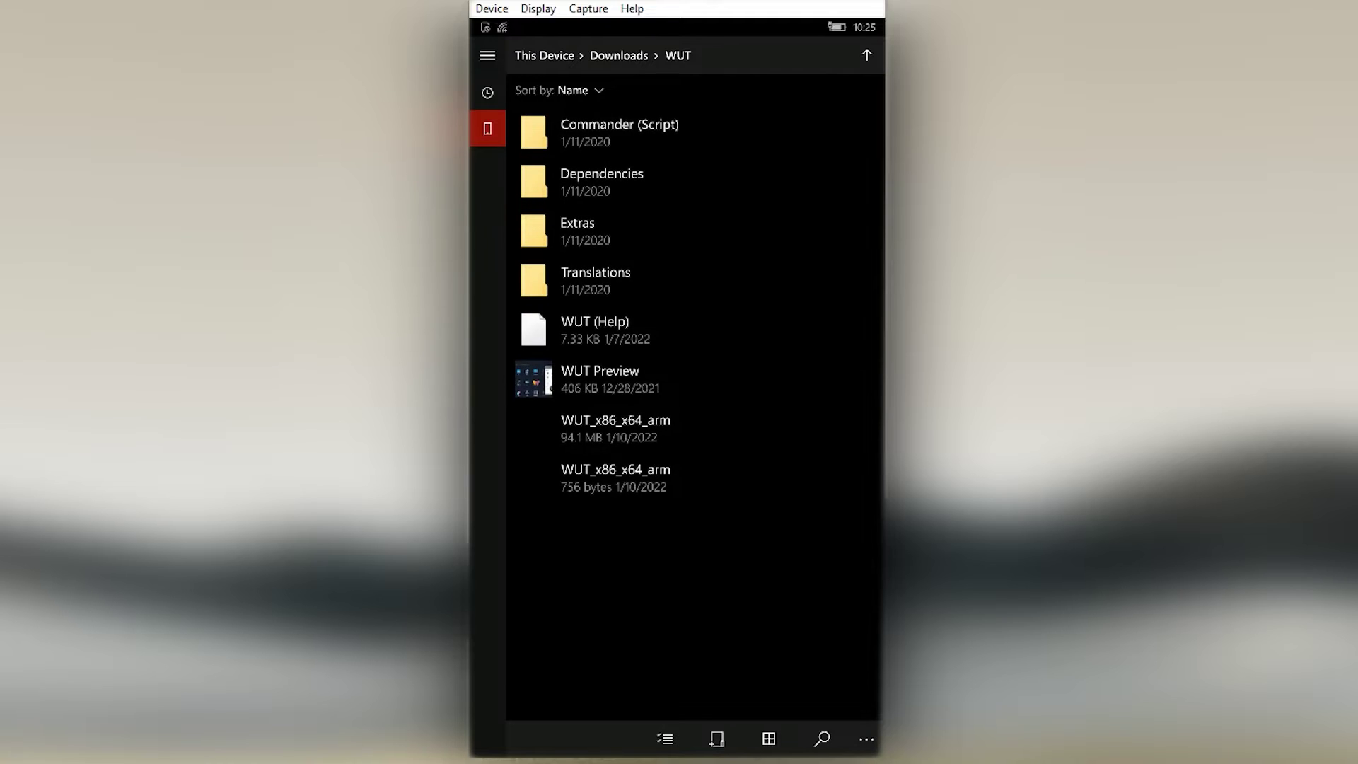
left_click(591, 469)
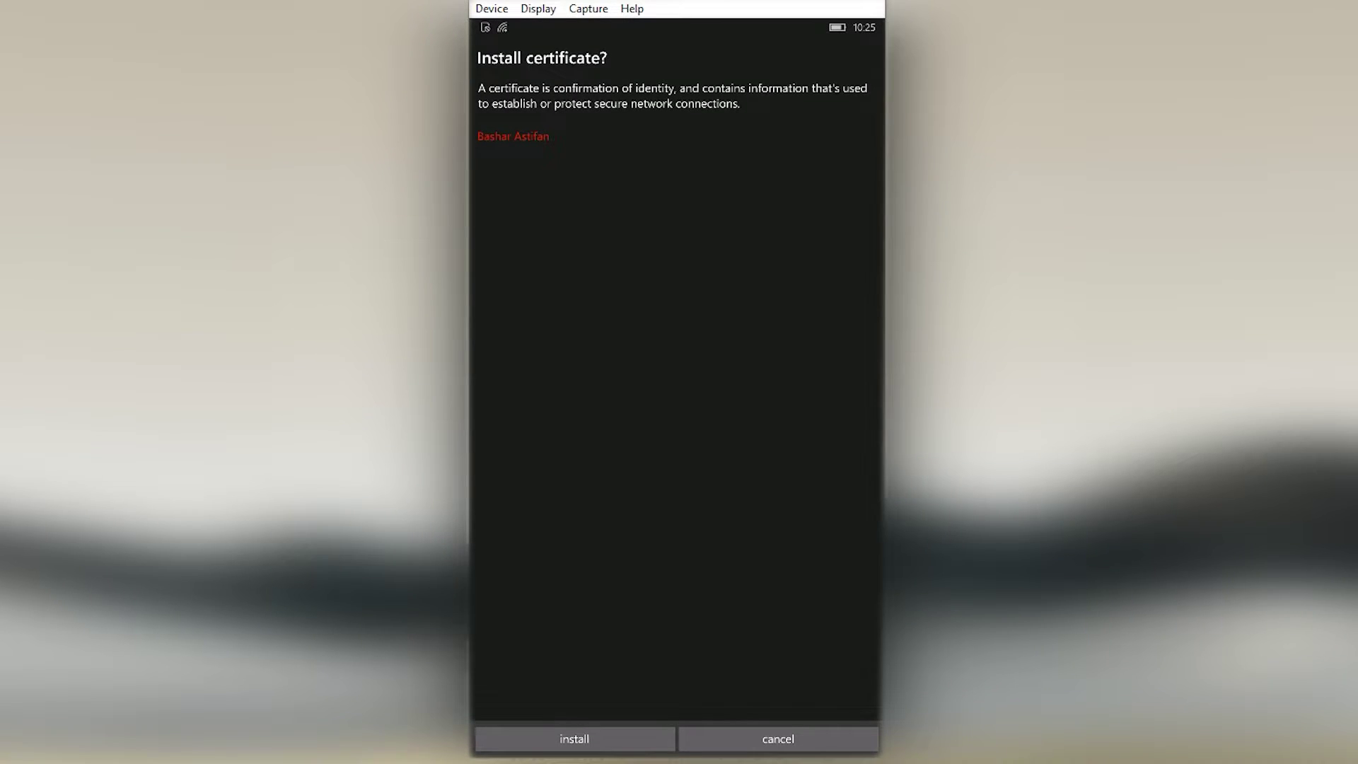
left_click(533, 736)
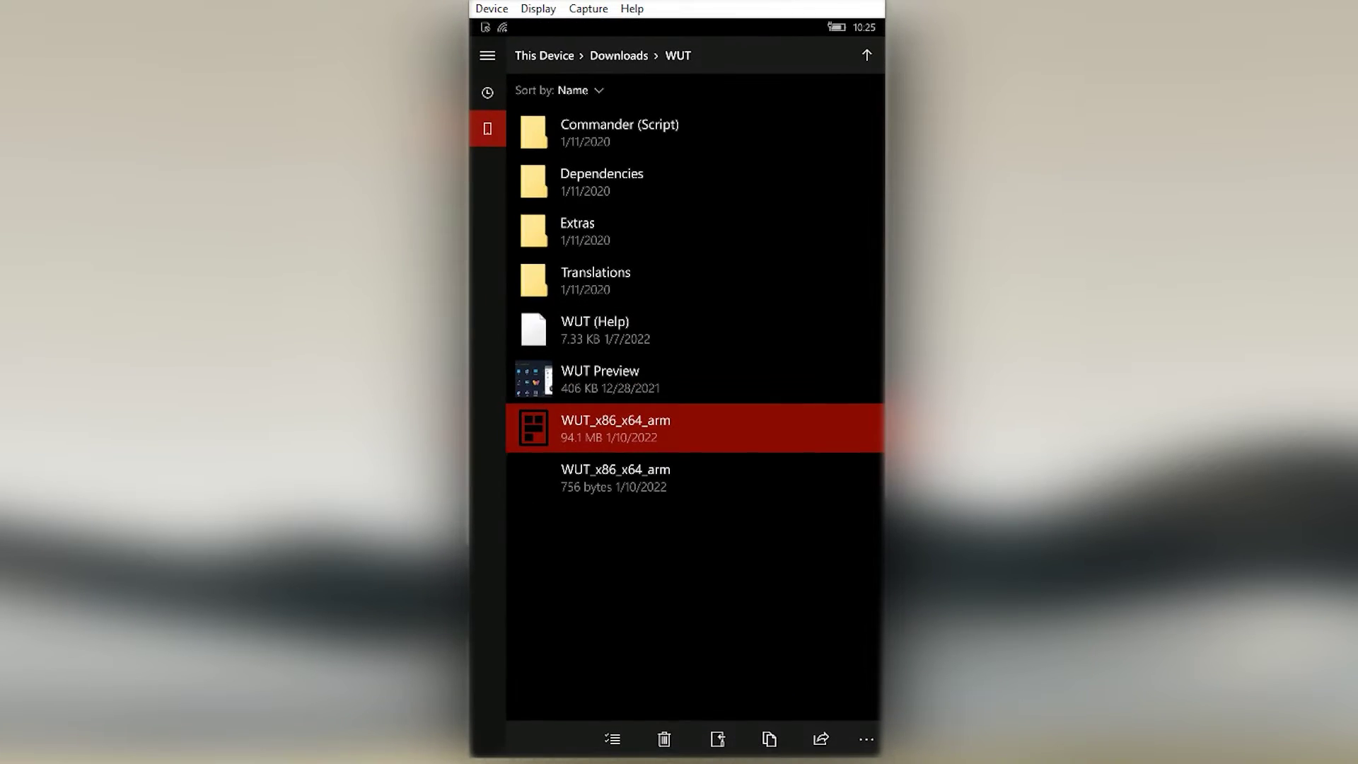
- Return to Start and bring up the full app list to launch Windows Universal Tools
key("super")
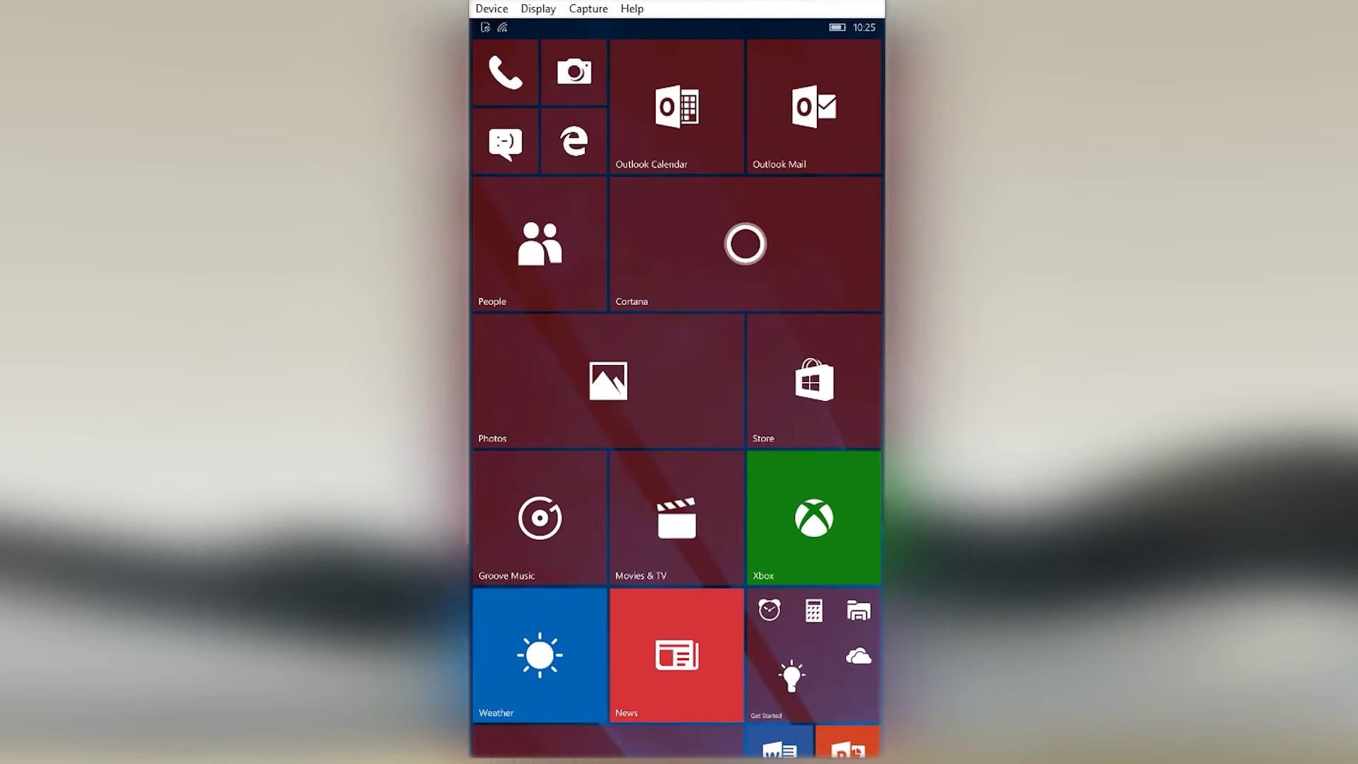
key("Right")
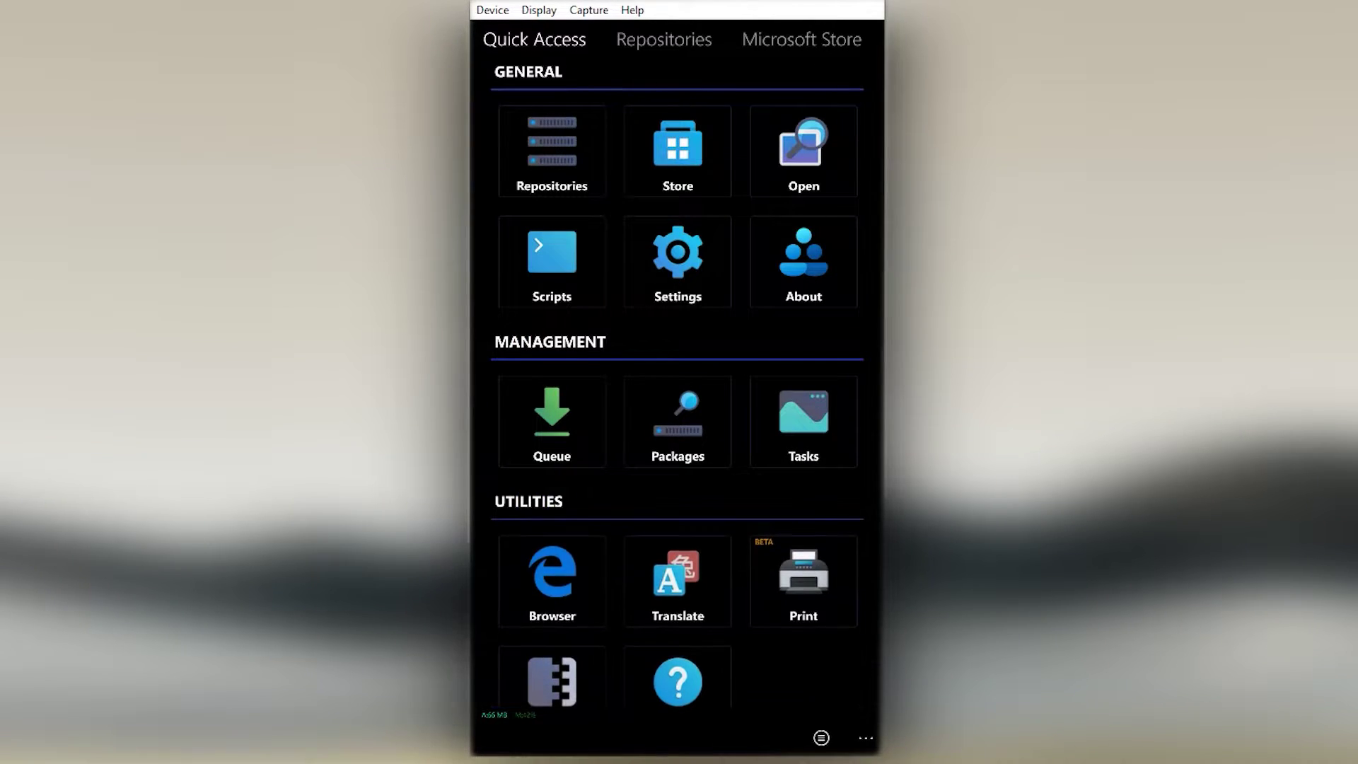
- Collapse UTILITIES, view Repositories, return to Quick Access and open the About tile
left_click(514, 501)
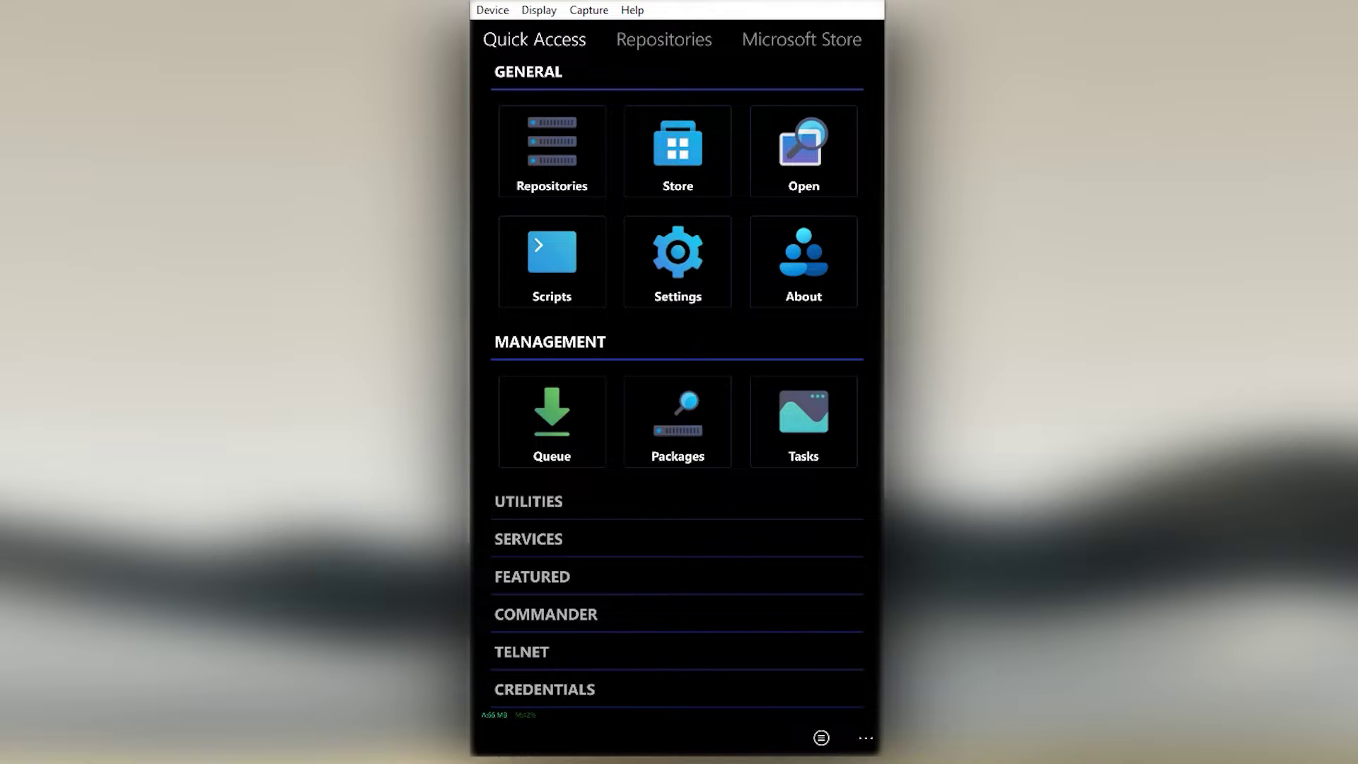
left_click(664, 39)
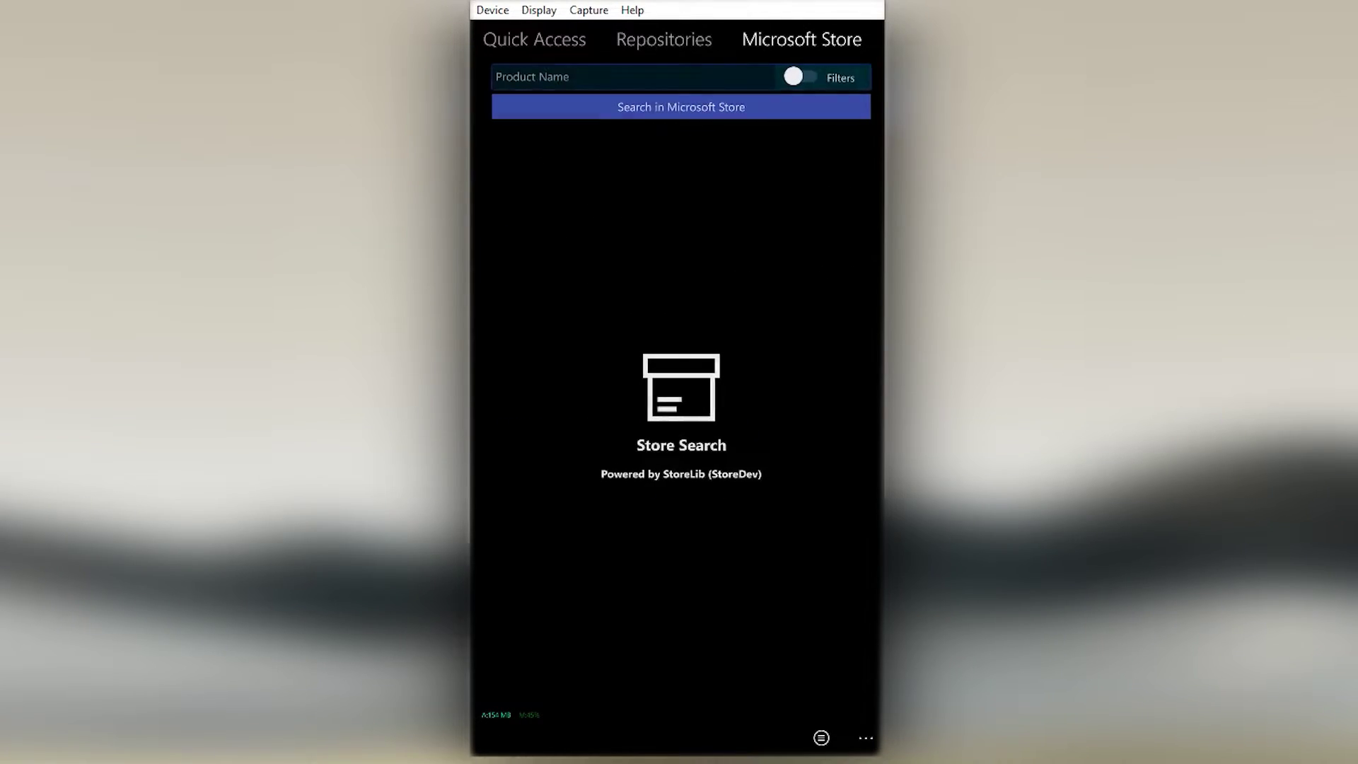
left_click(534, 39)
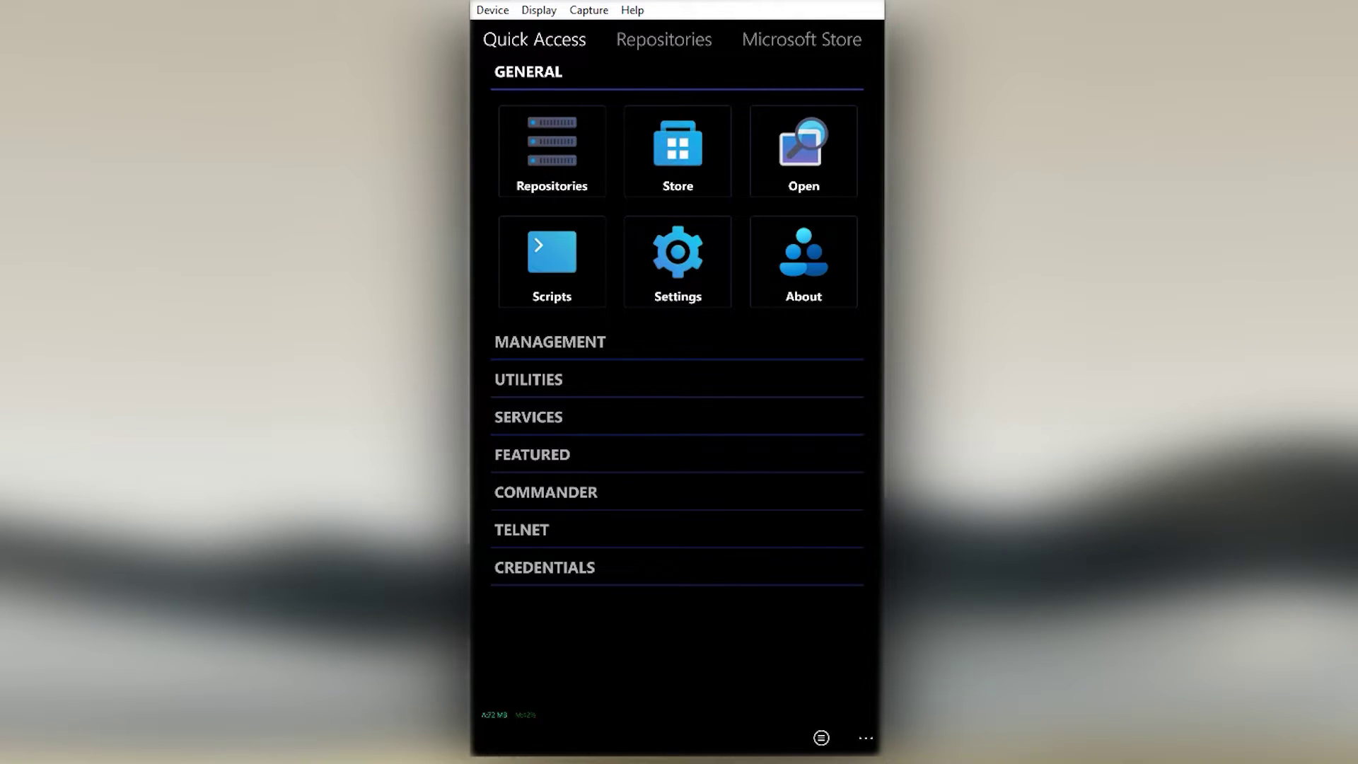
left_click(804, 261)
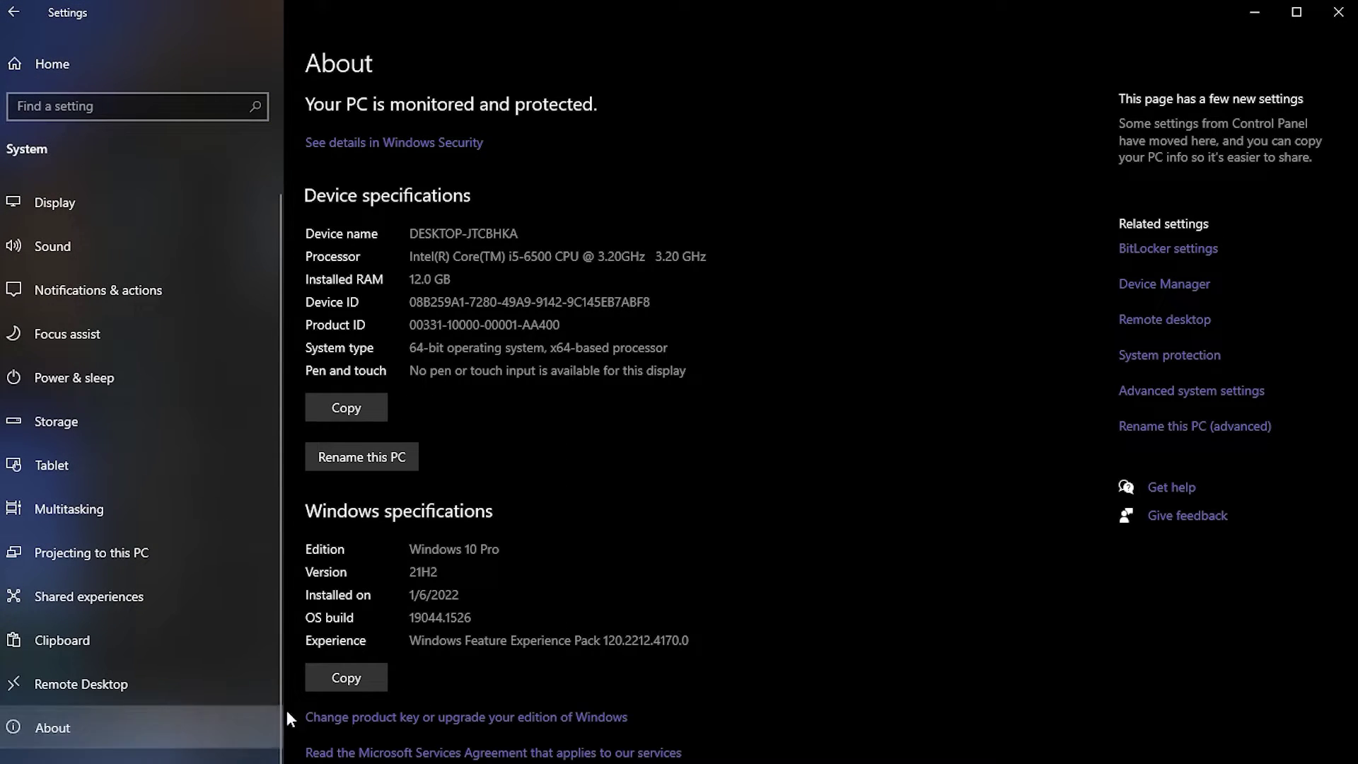
- Highlight the Windows version 21H2 on the PC's About page
mouse_move(410, 571)
left_mouse_down()
mouse_move(432, 572)
mouse_move(418, 573)
left_mouse_up()
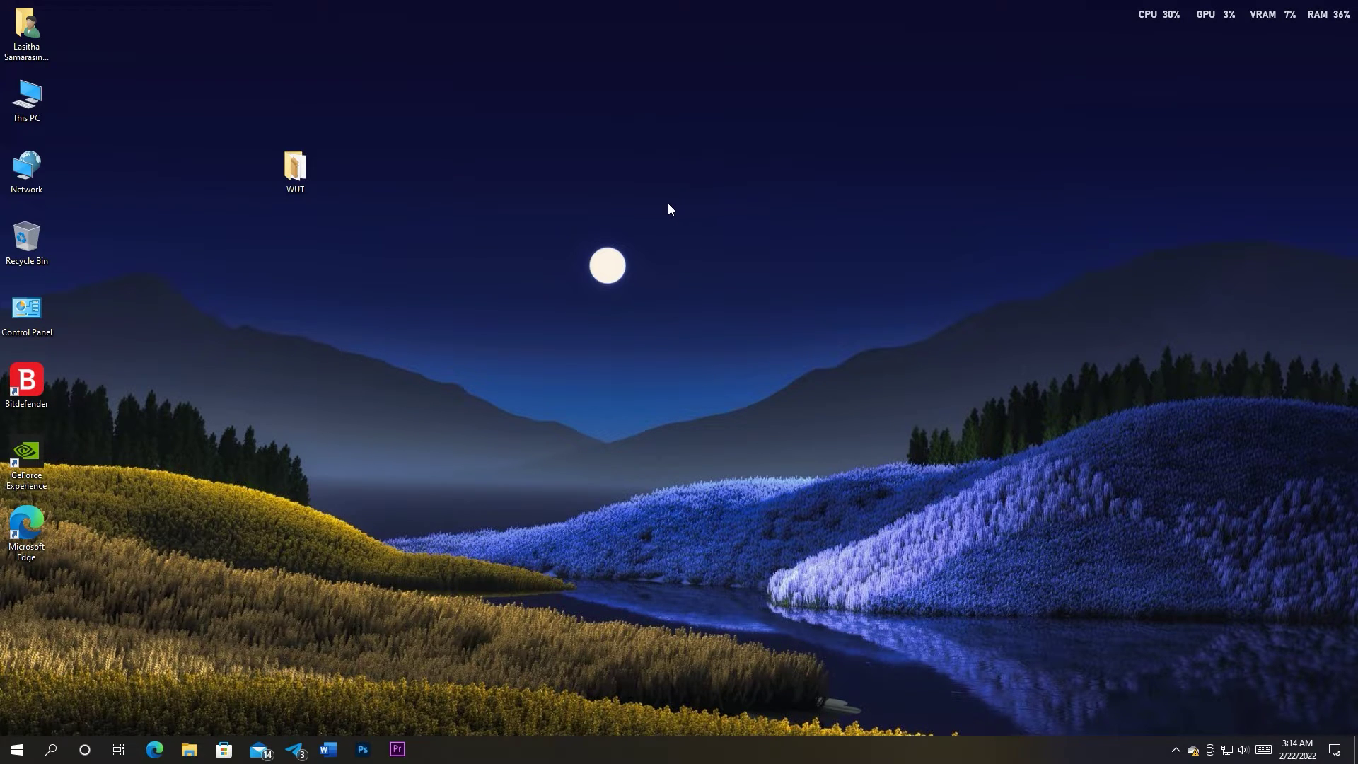
- Open the desktop WUT folder and its Dependencies subfolder with ARM, ARM64, x64 and x86
double_click(295, 188)
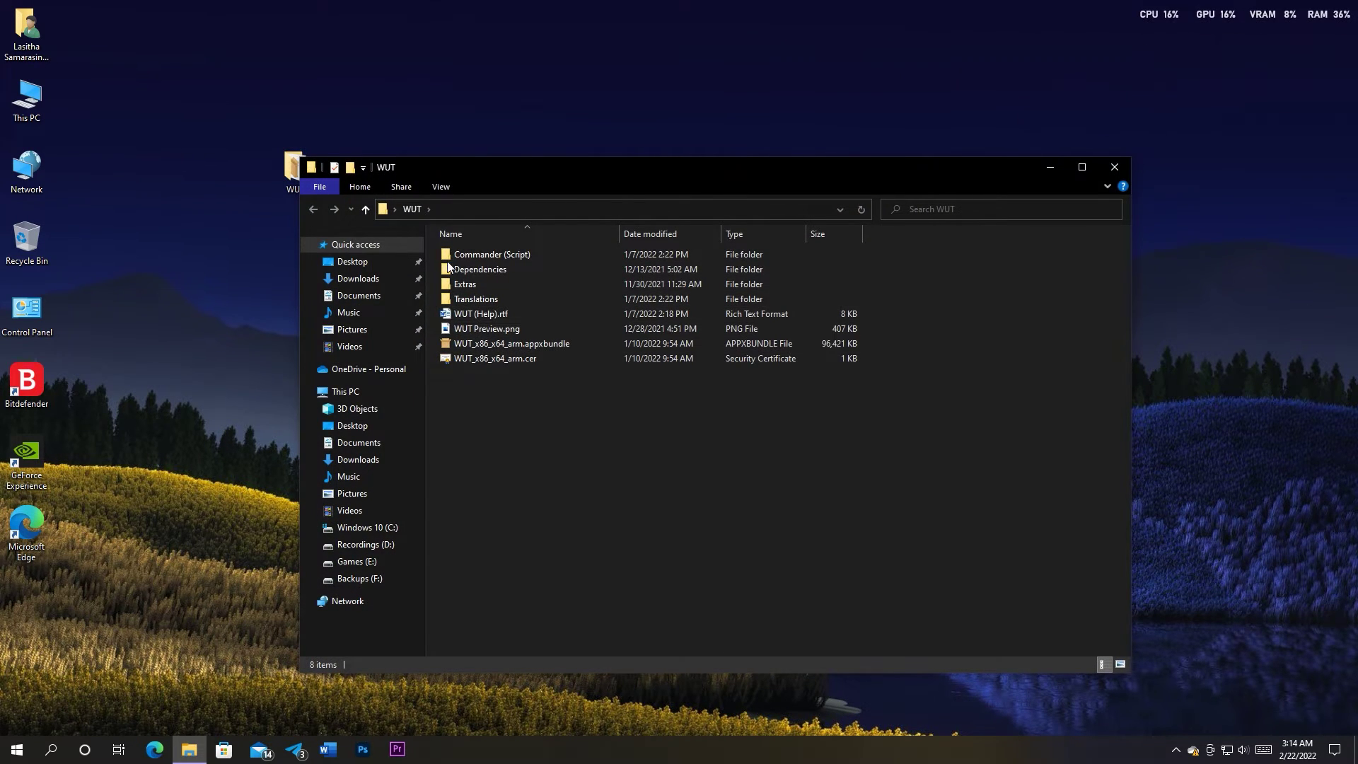
double_click(481, 271)
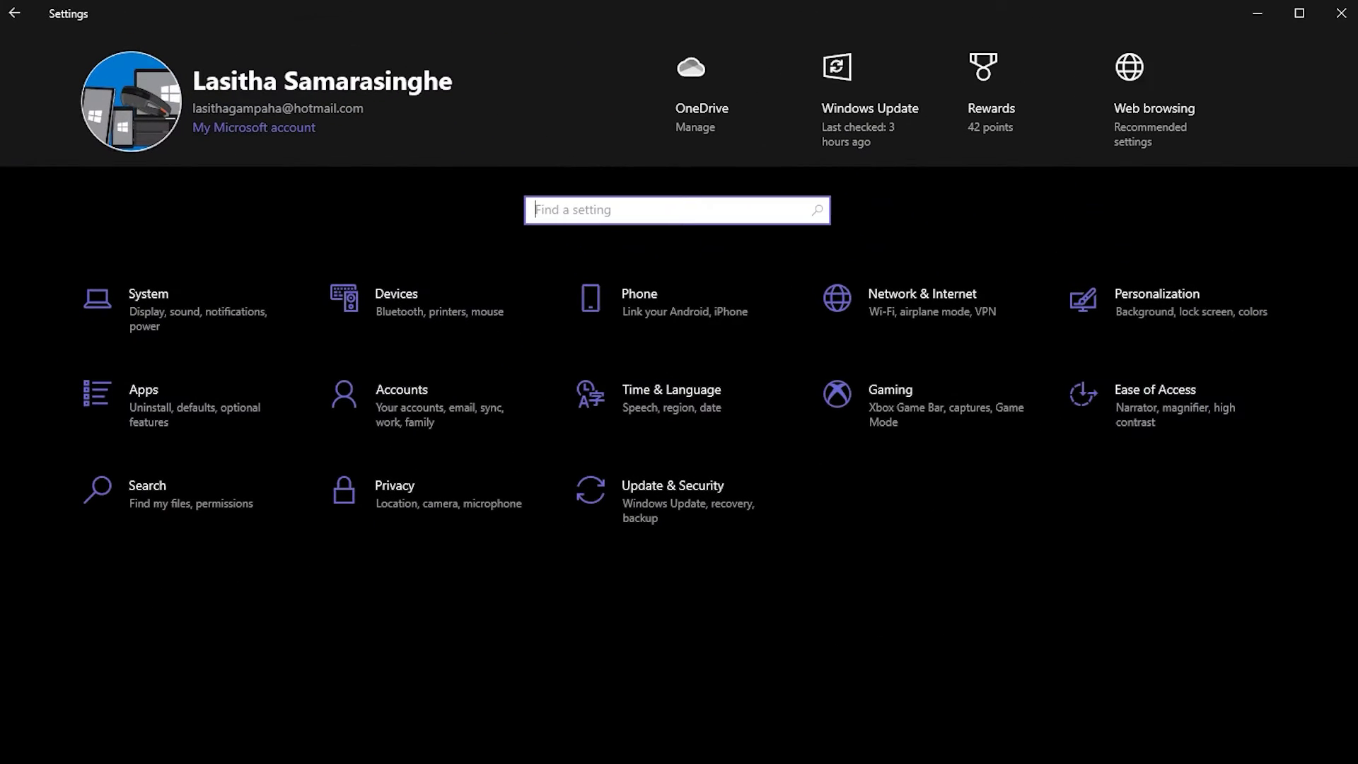
- Open System > About and highlight x64 in the system type line
left_click(169, 331)
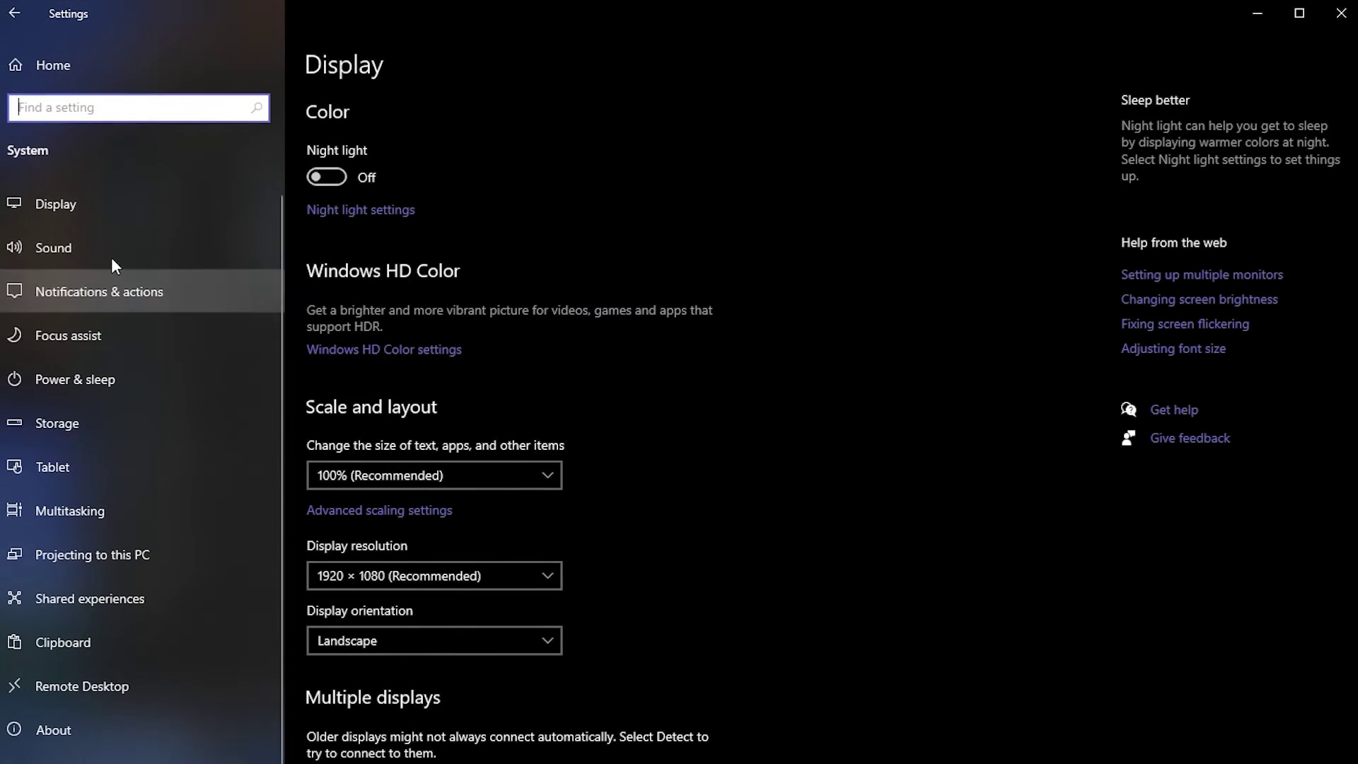
left_click(74, 732)
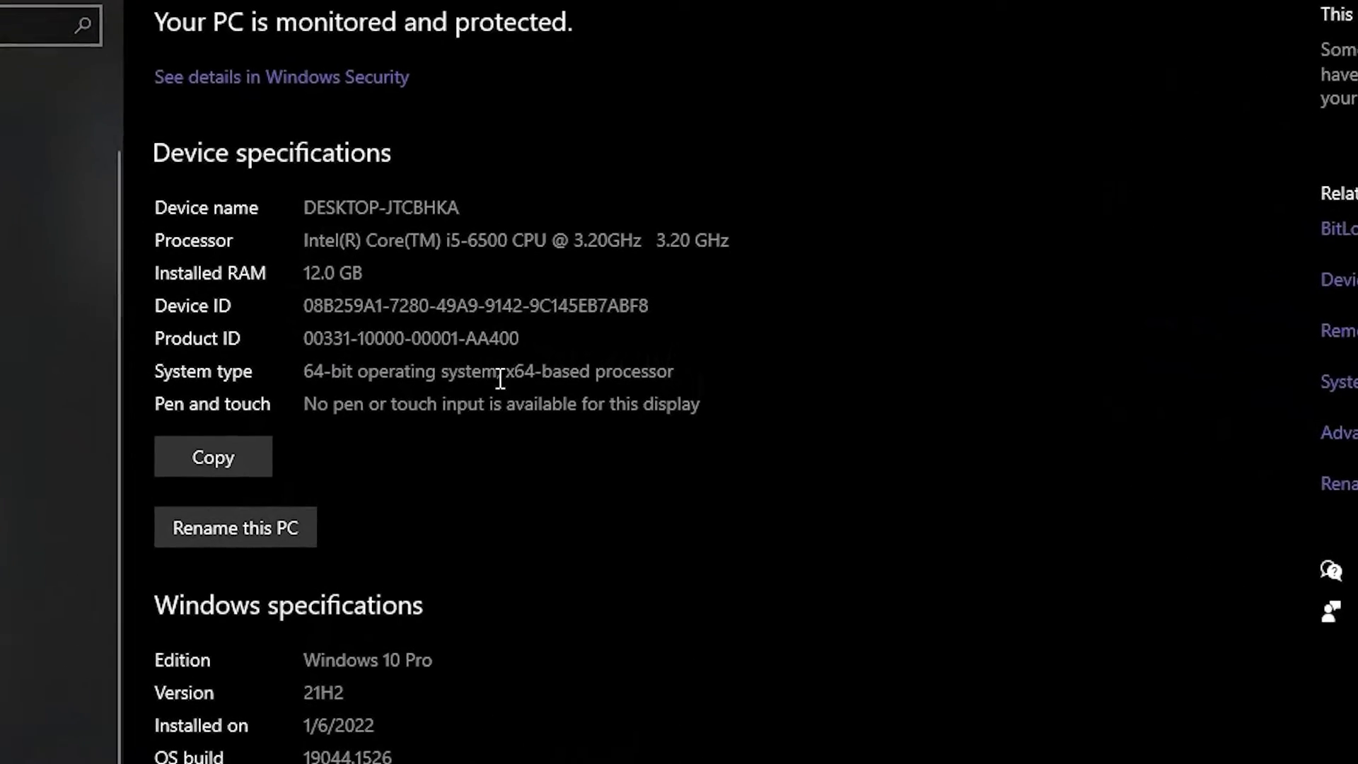
double_click(522, 373)
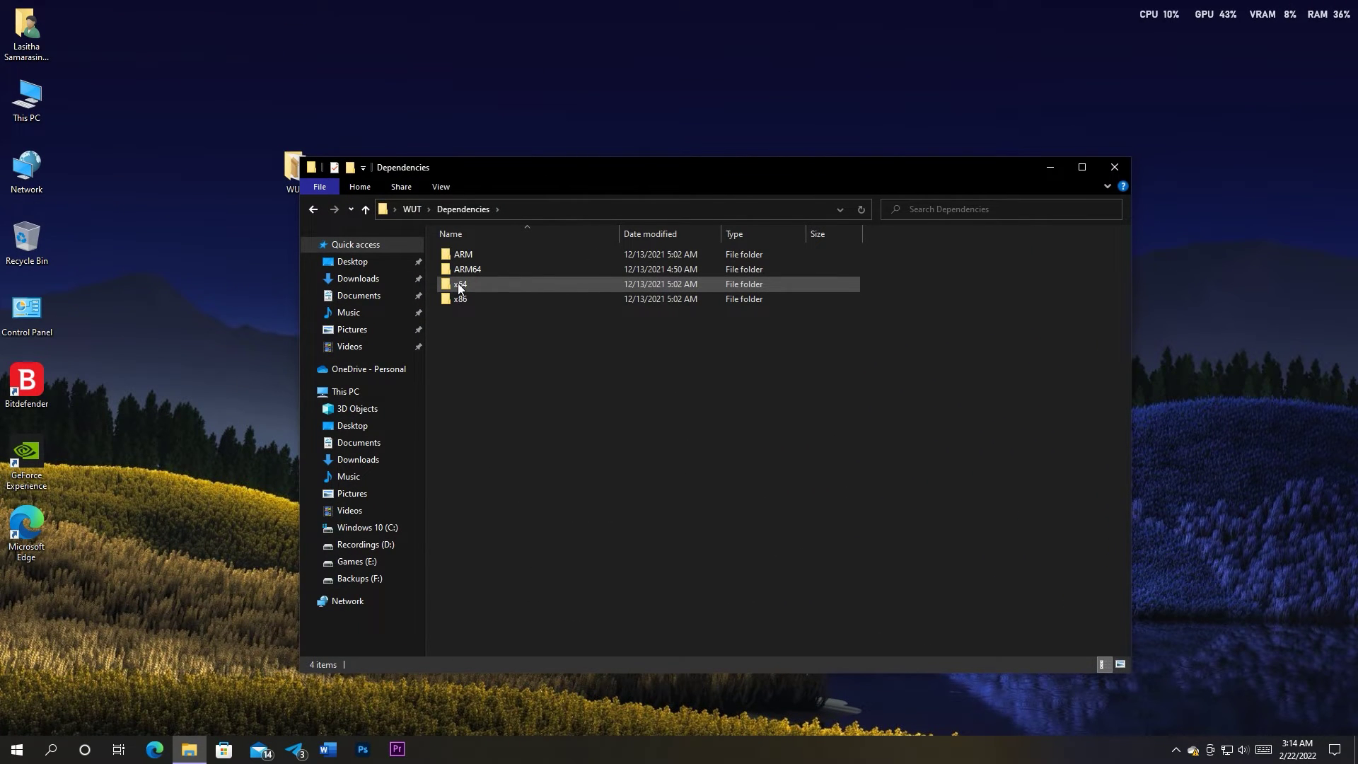
- Open the x64 dependencies folder and install the .Net Core Runtime package
mouse_move(457, 283)
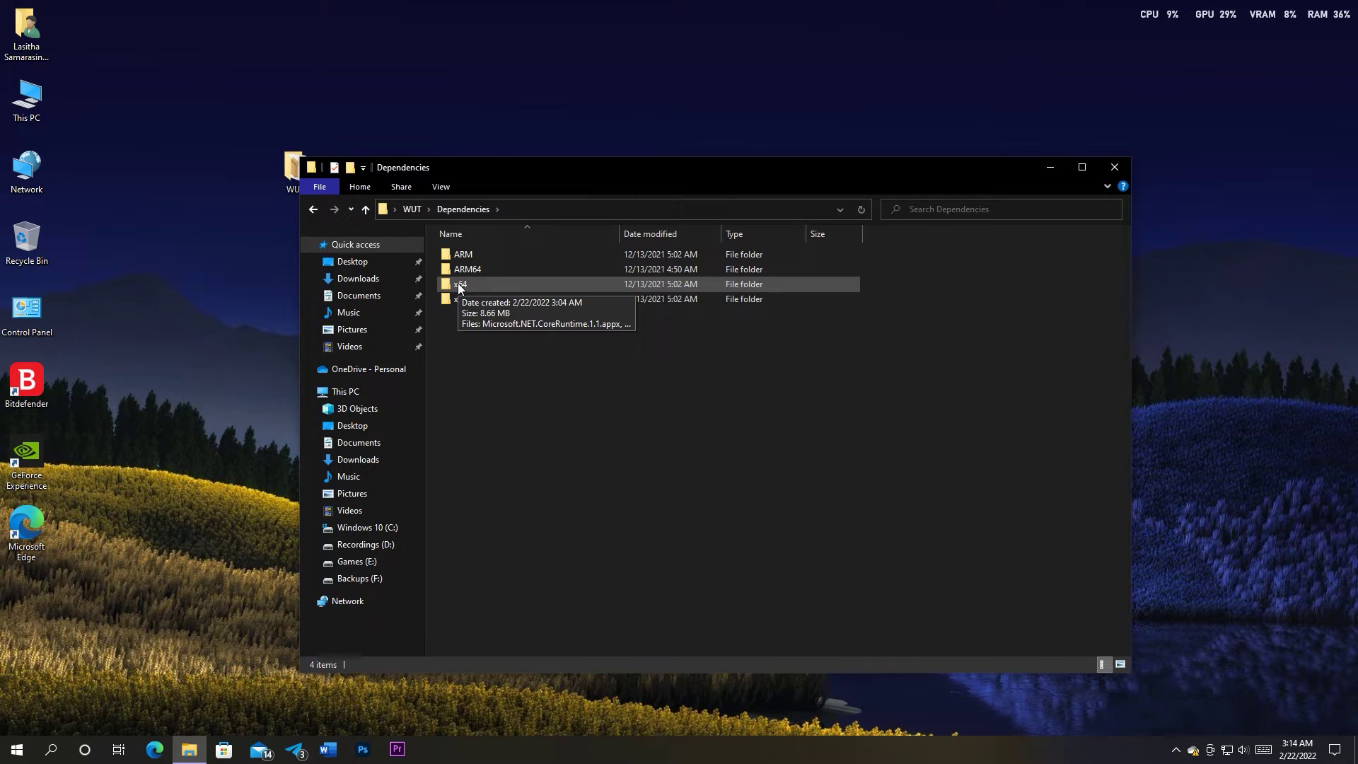
double_click(457, 283)
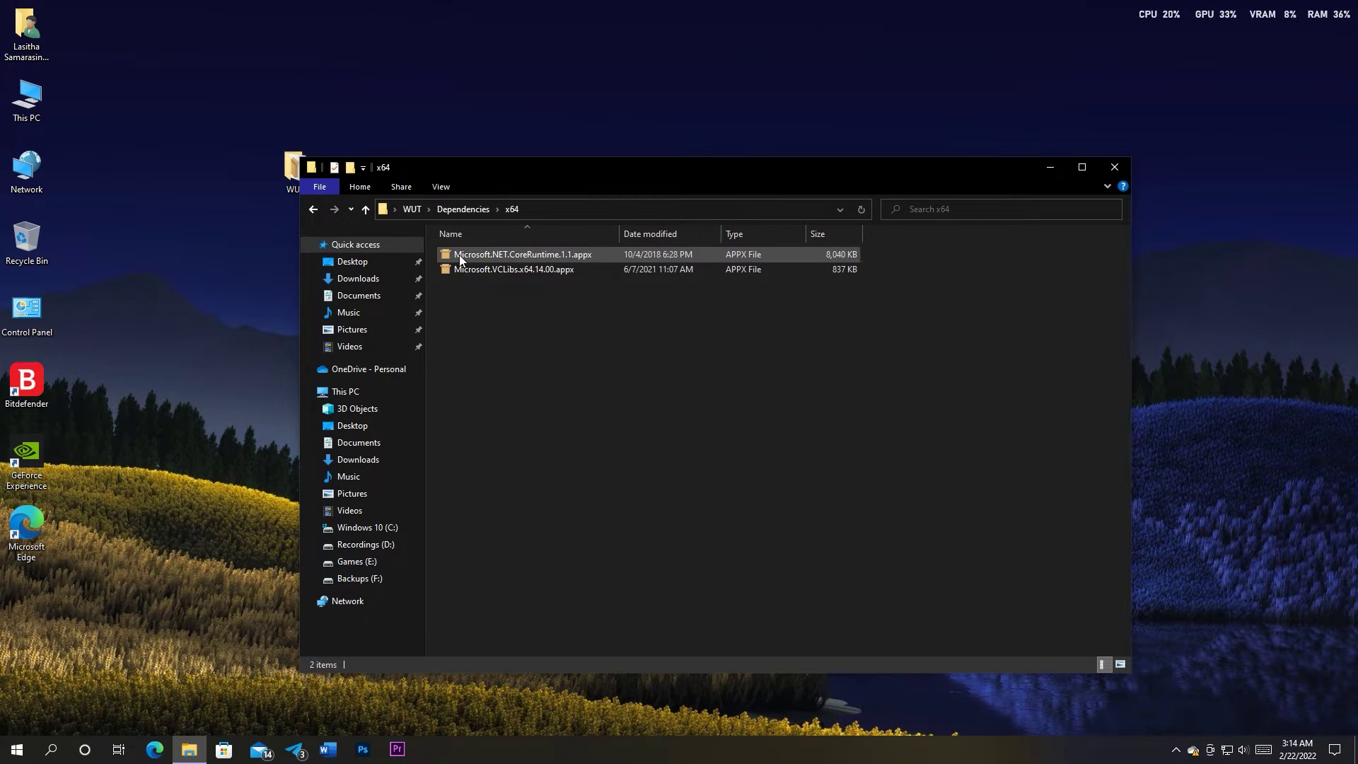
left_click_drag(901, 301, 770, 249)
double_click(510, 253)
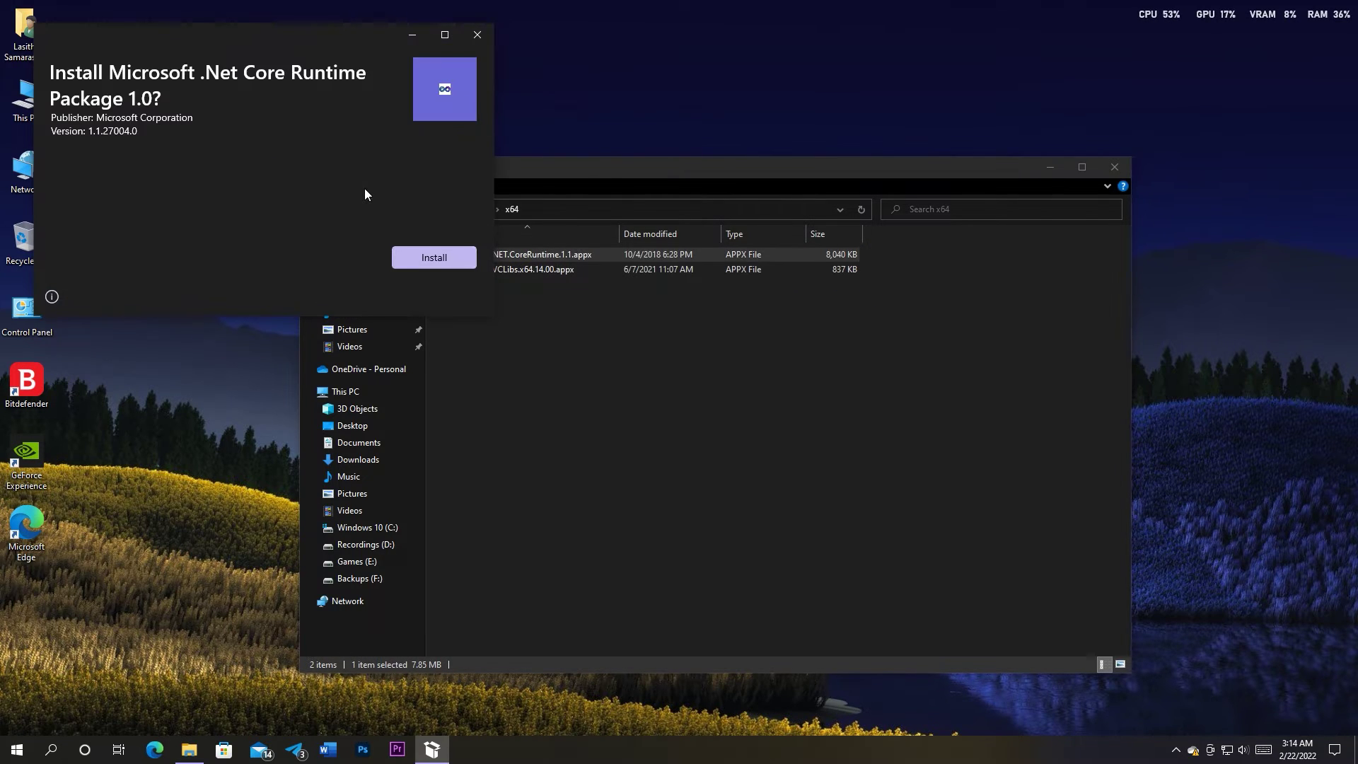
left_click(434, 256)
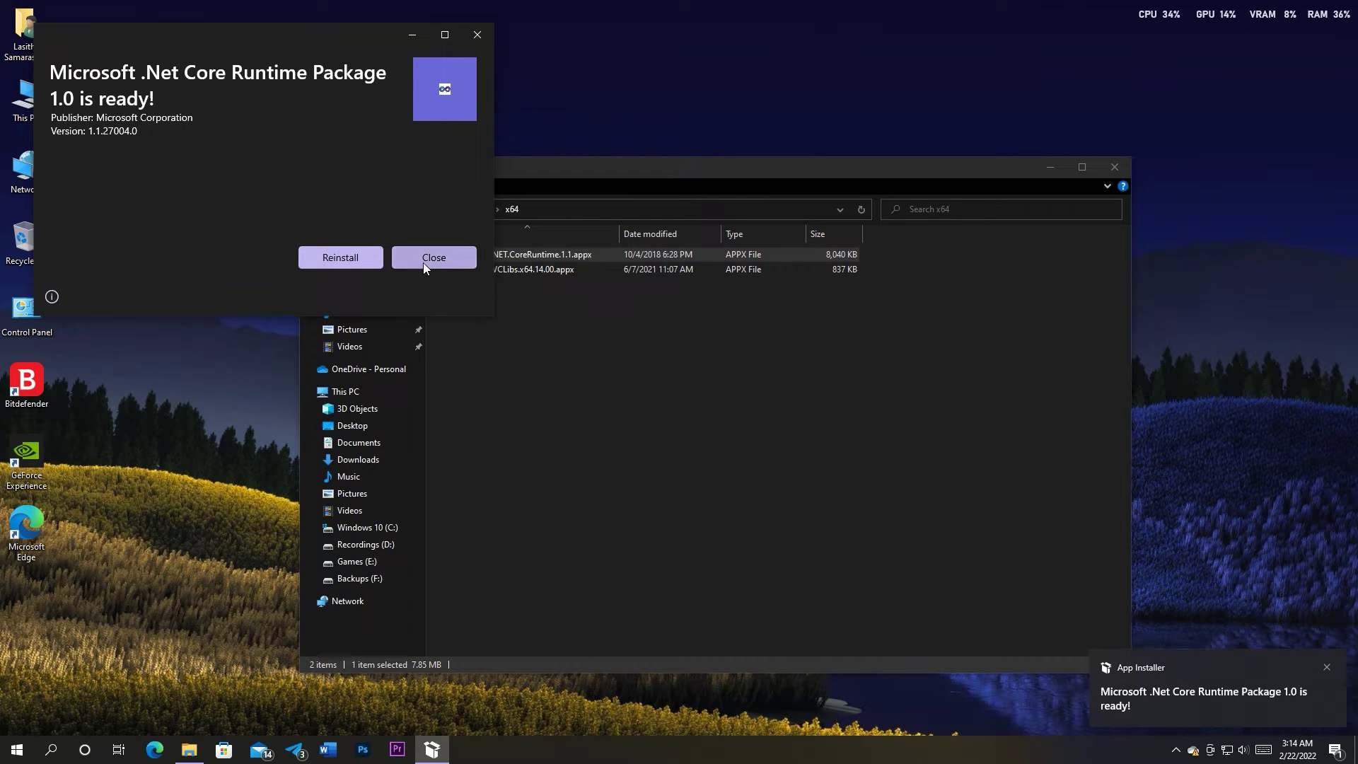
left_click(423, 262)
- Try installing the VCLibs package, note it fails because a newer version exists, and dismiss it
double_click(500, 270)
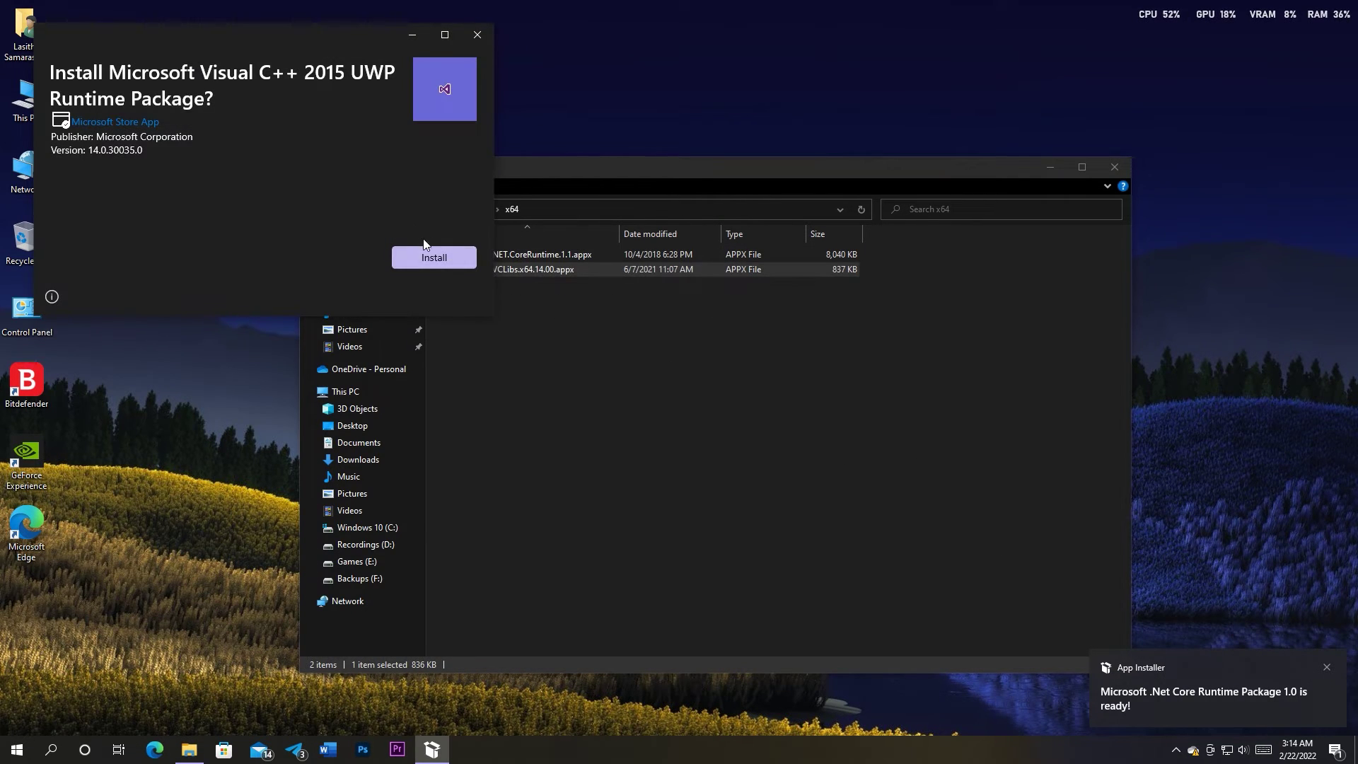
left_click(426, 251)
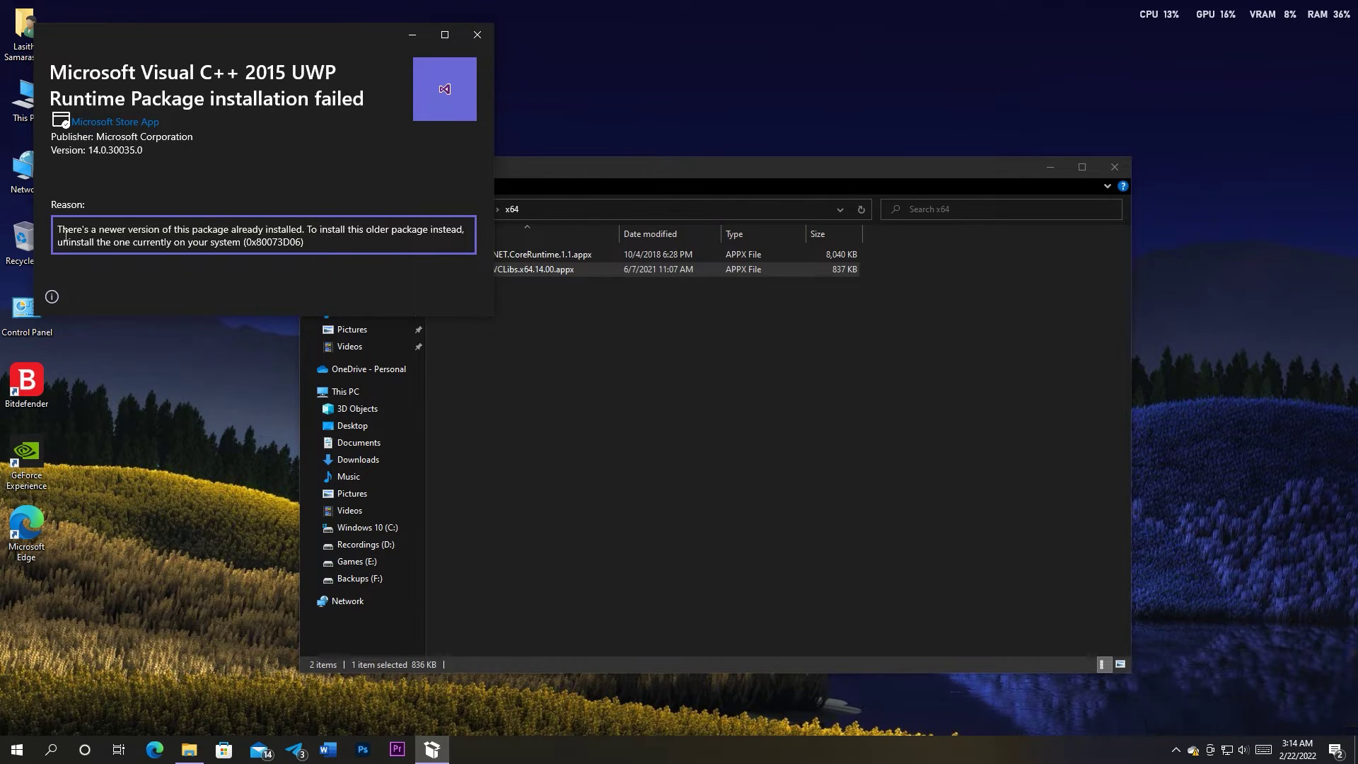
left_click_drag(58, 234, 312, 233)
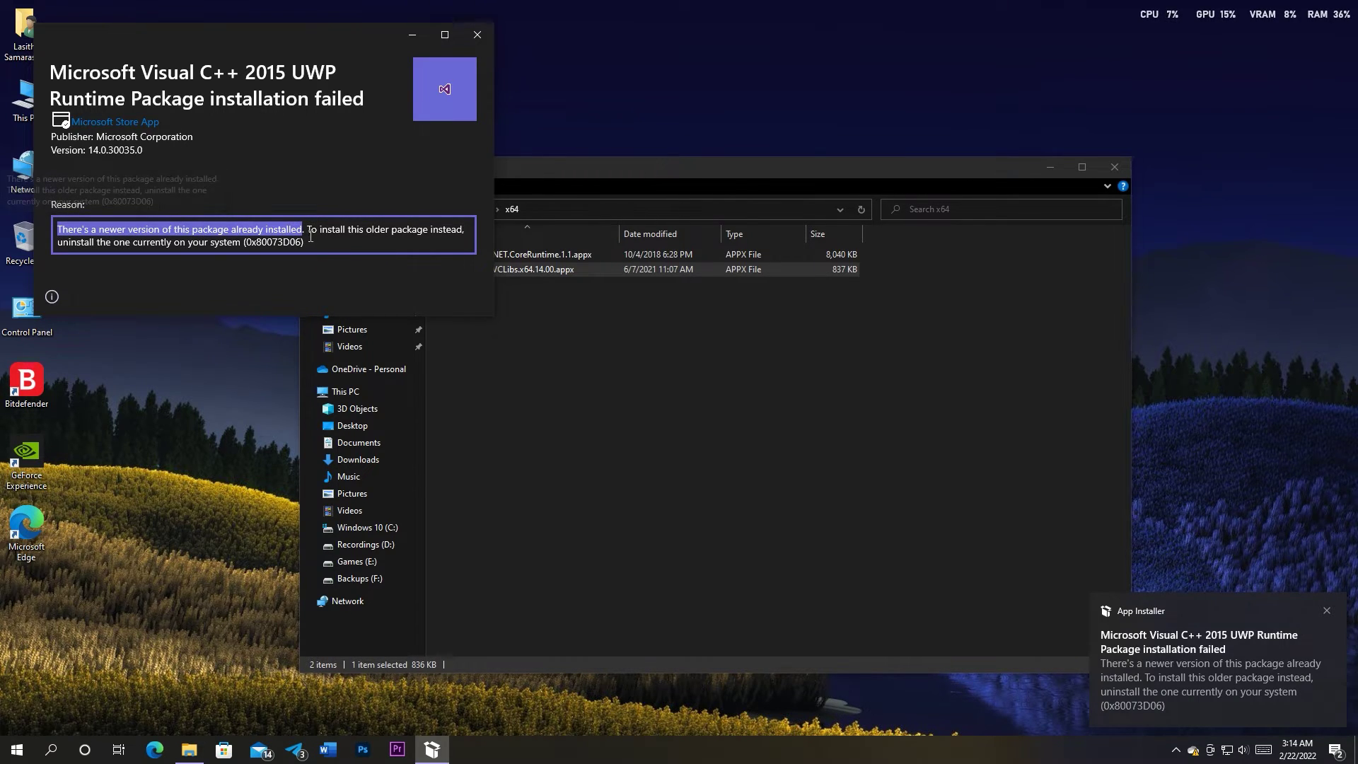
left_click(376, 75)
left_click(478, 36)
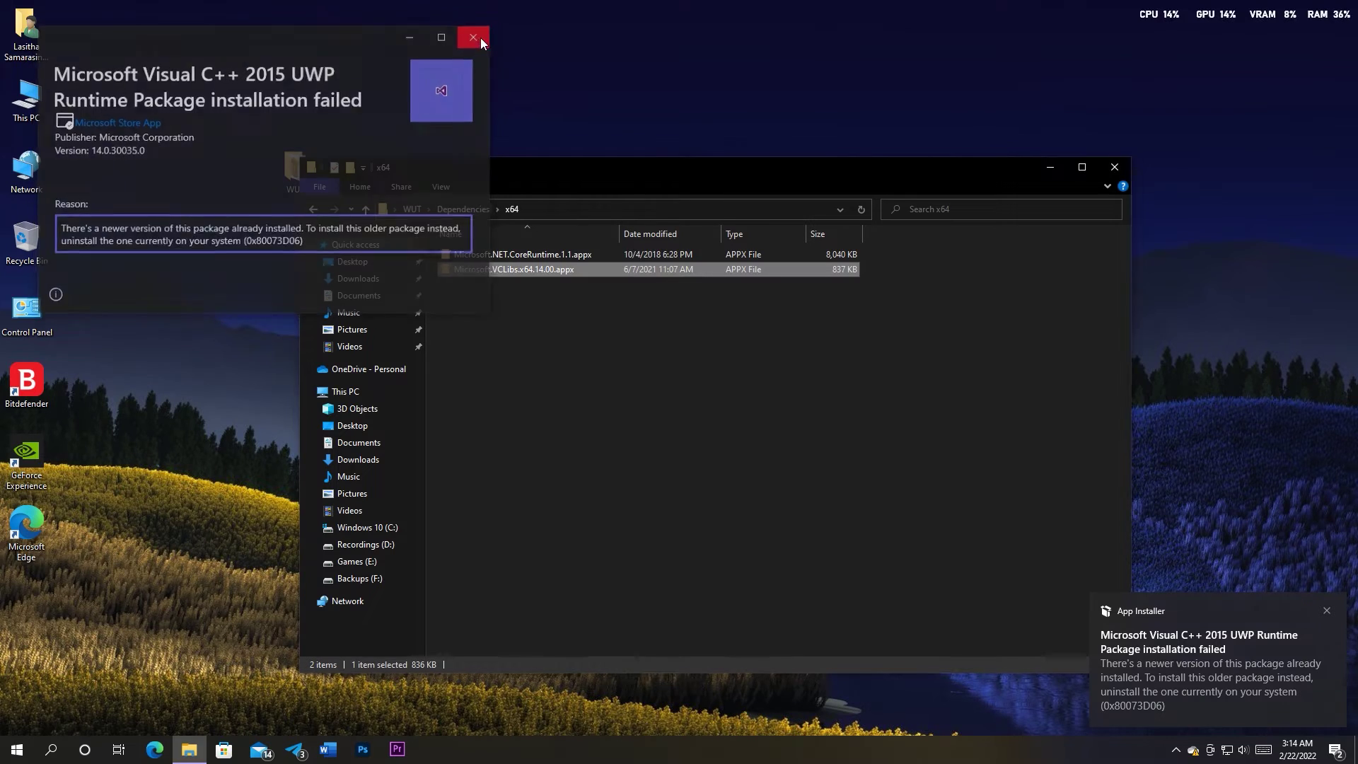
left_click(1327, 611)
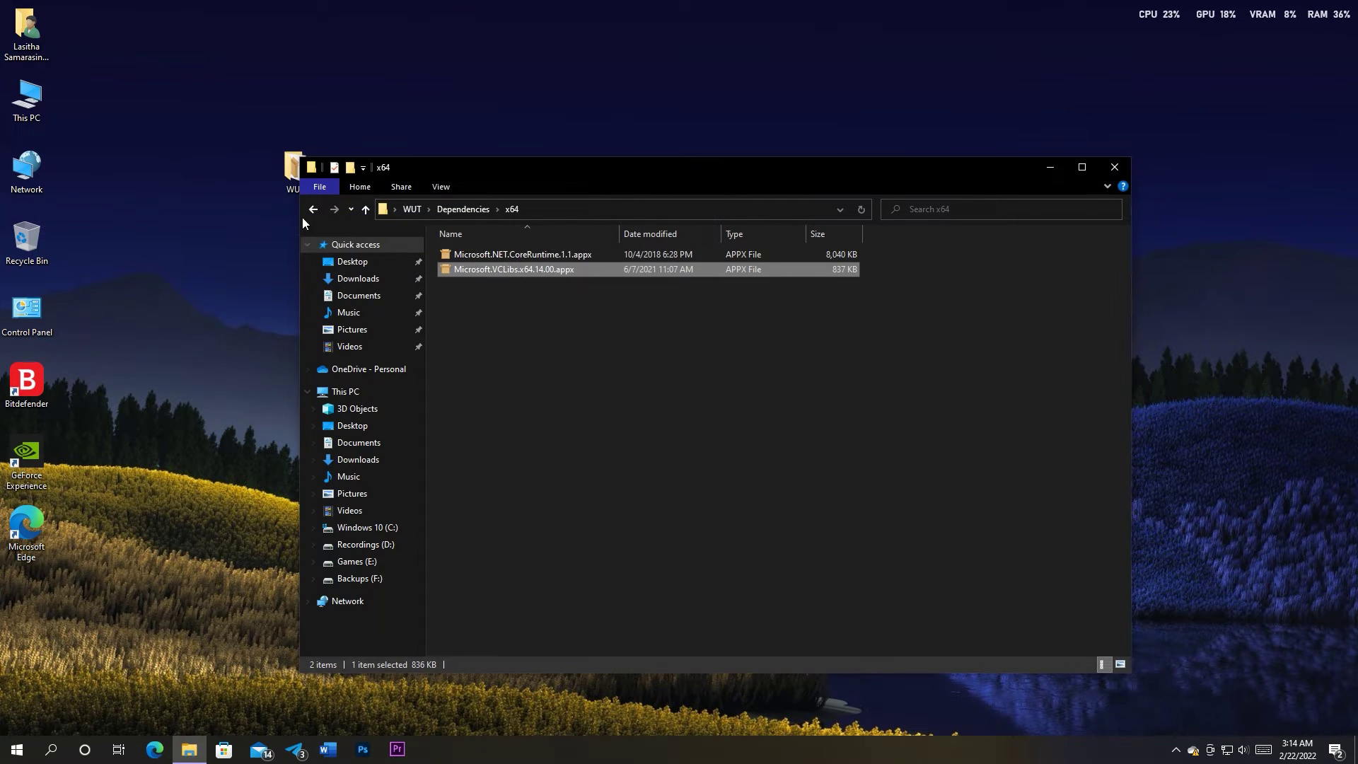
left_click(528, 296)
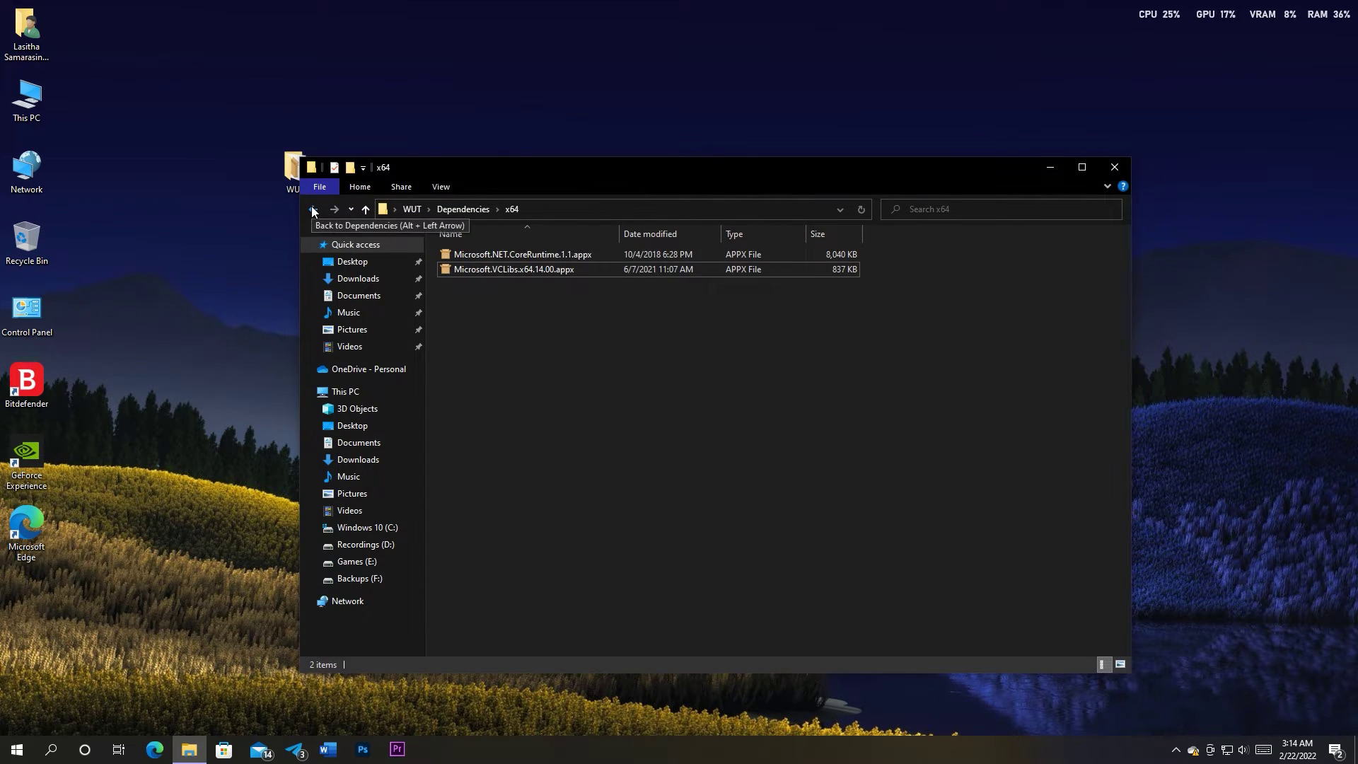
- Back in WUT, open the W.U.T 1.2.15.0 appxbundle and highlight its untrusted-certificate warning
left_click(314, 210)
left_click(314, 210)
double_click(487, 343)
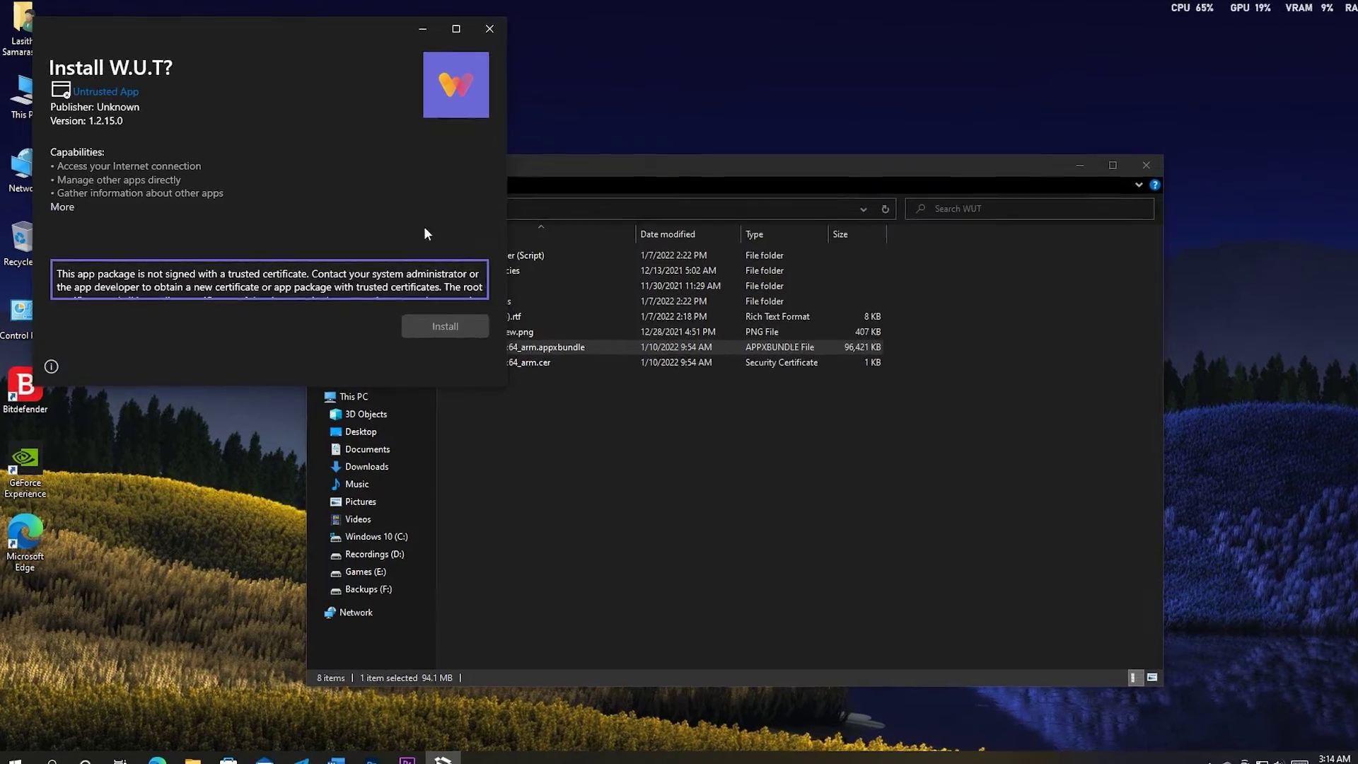
left_click_drag(53, 289, 401, 300)
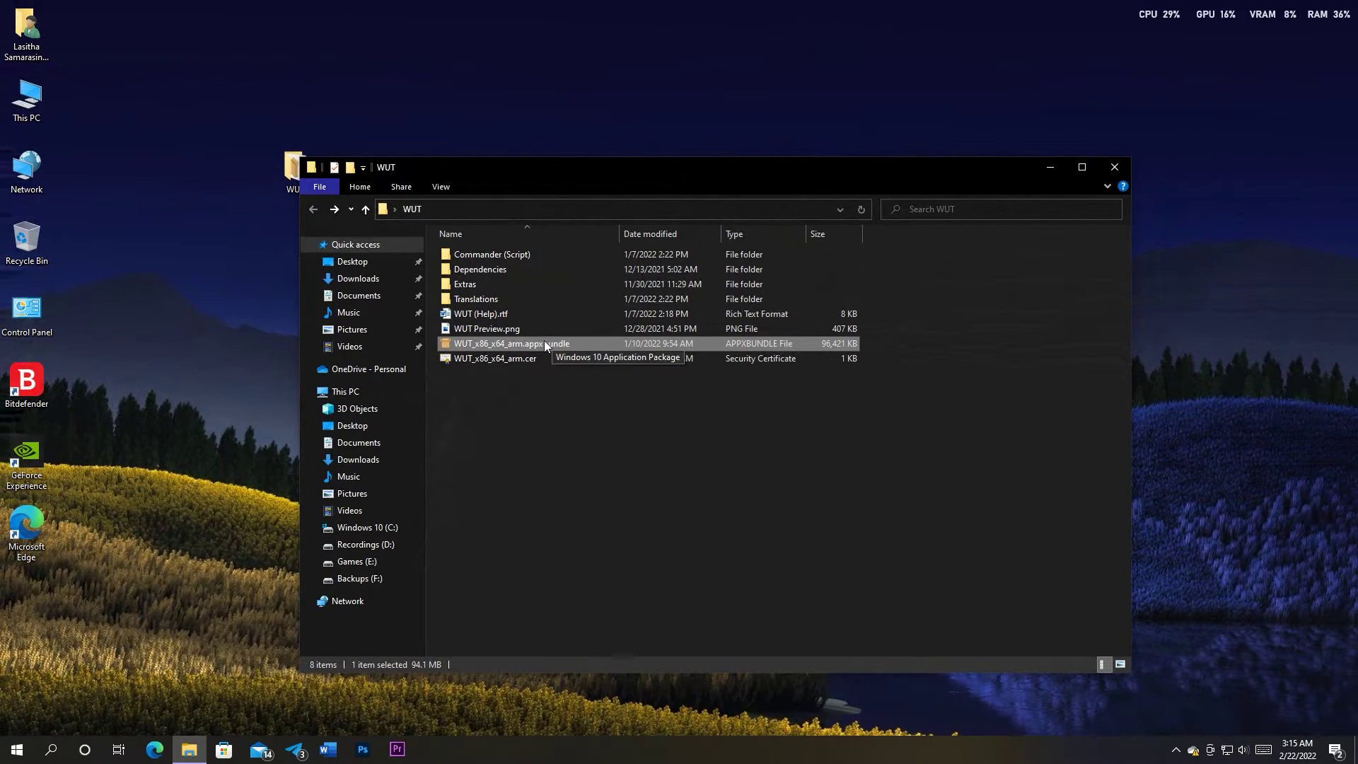
- Open the signer's certificate for WUT_x86_x64_arm.appxbundle from its Digital Signatures properties
double_click(544, 344)
right_click(545, 343)
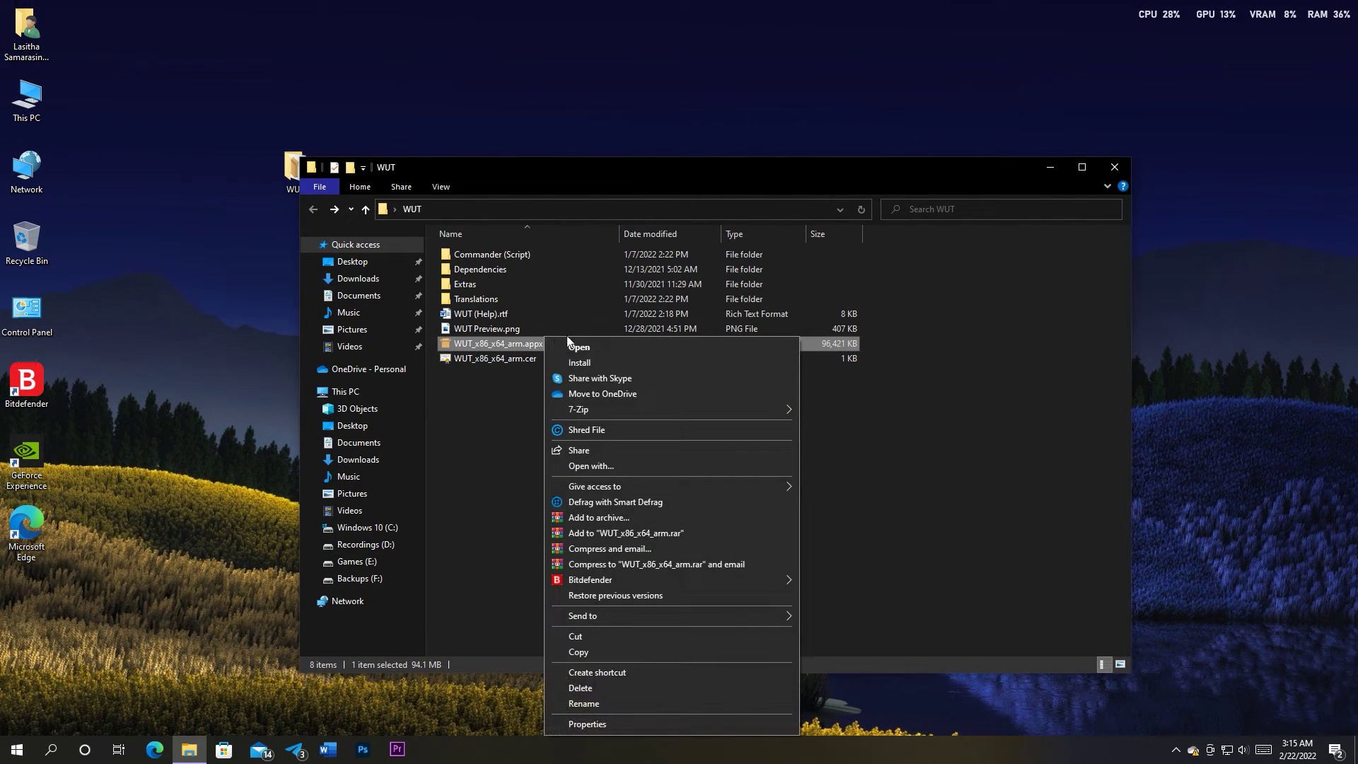
left_click(574, 724)
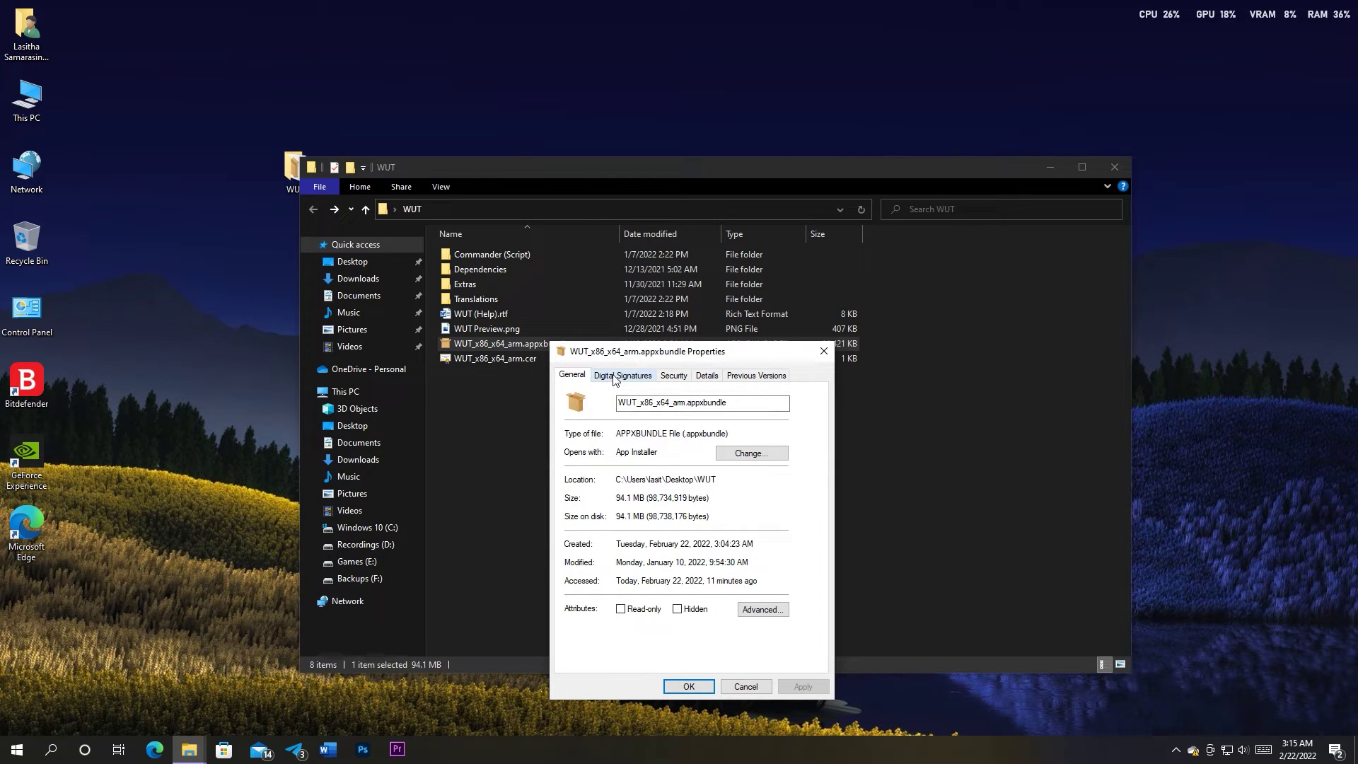
left_click(619, 377)
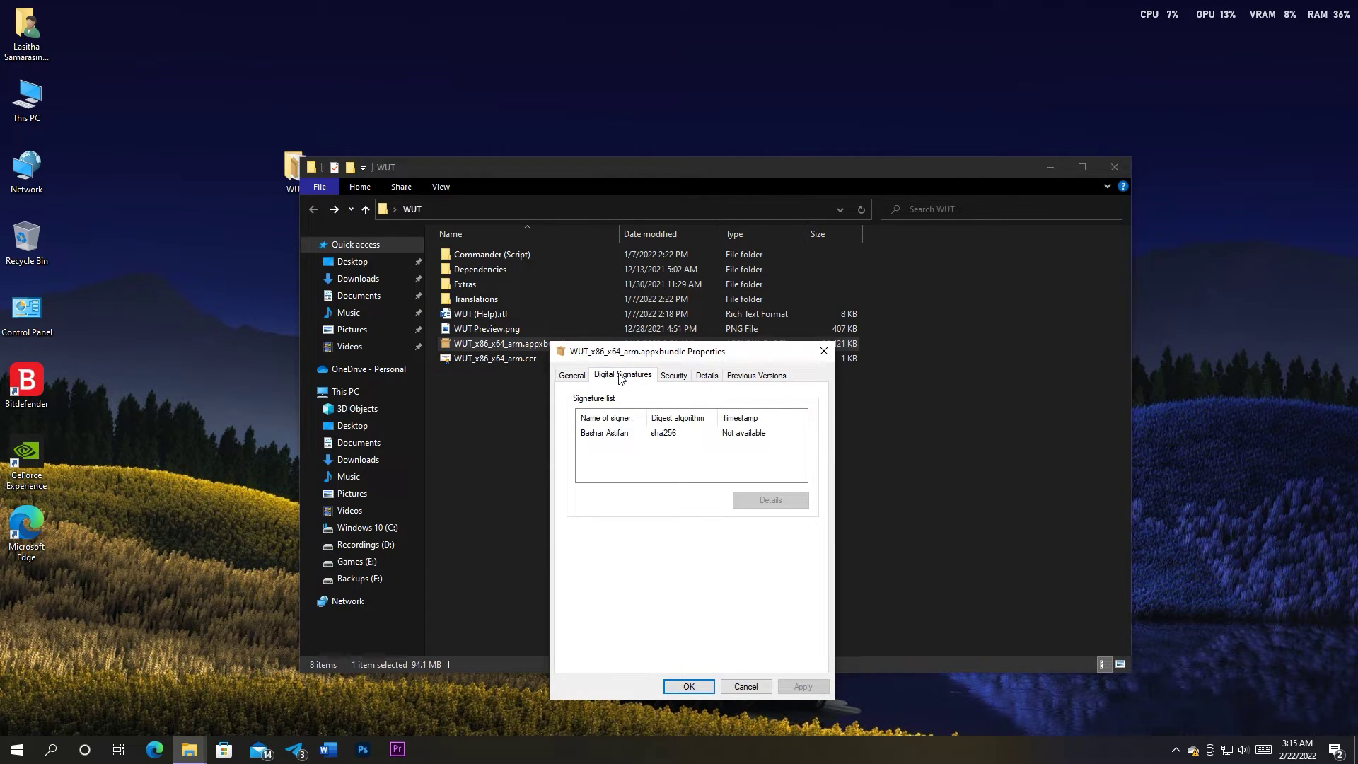
left_click(661, 436)
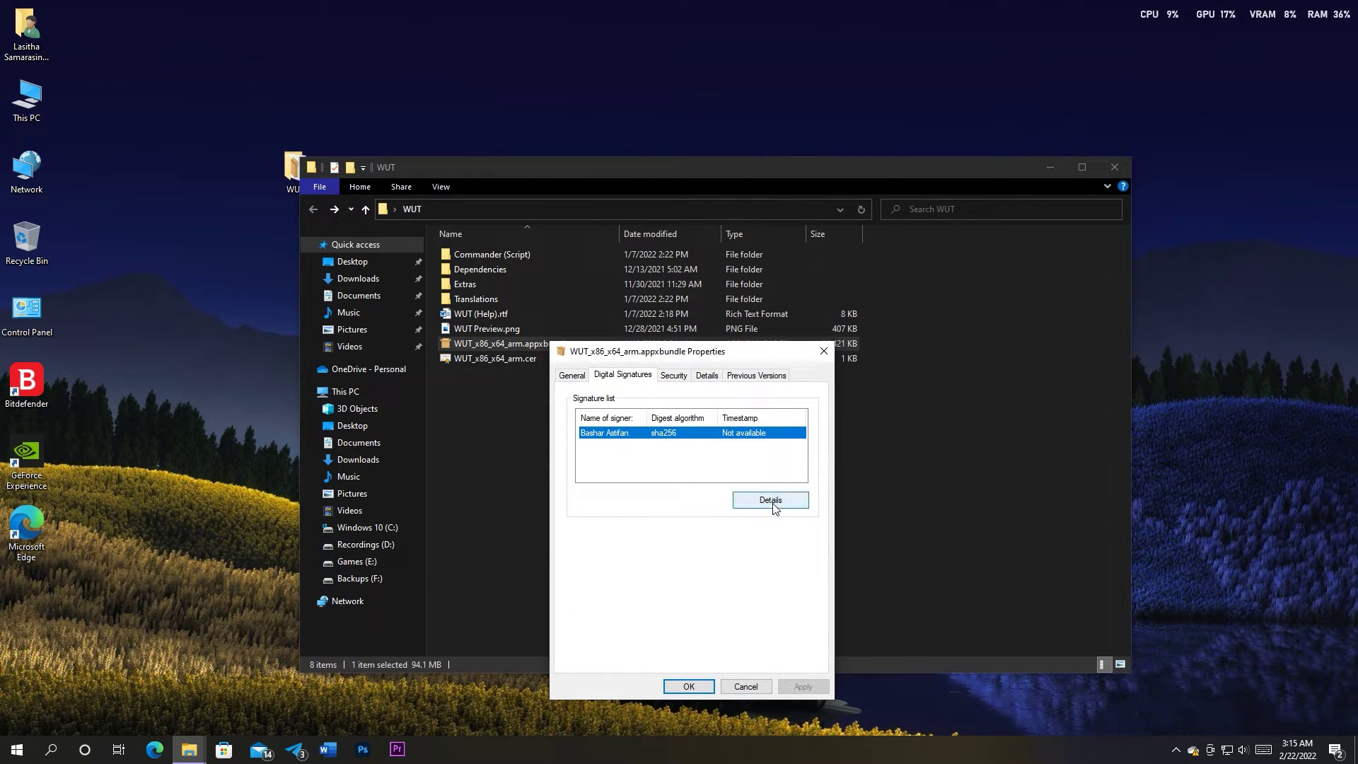
left_click(773, 507)
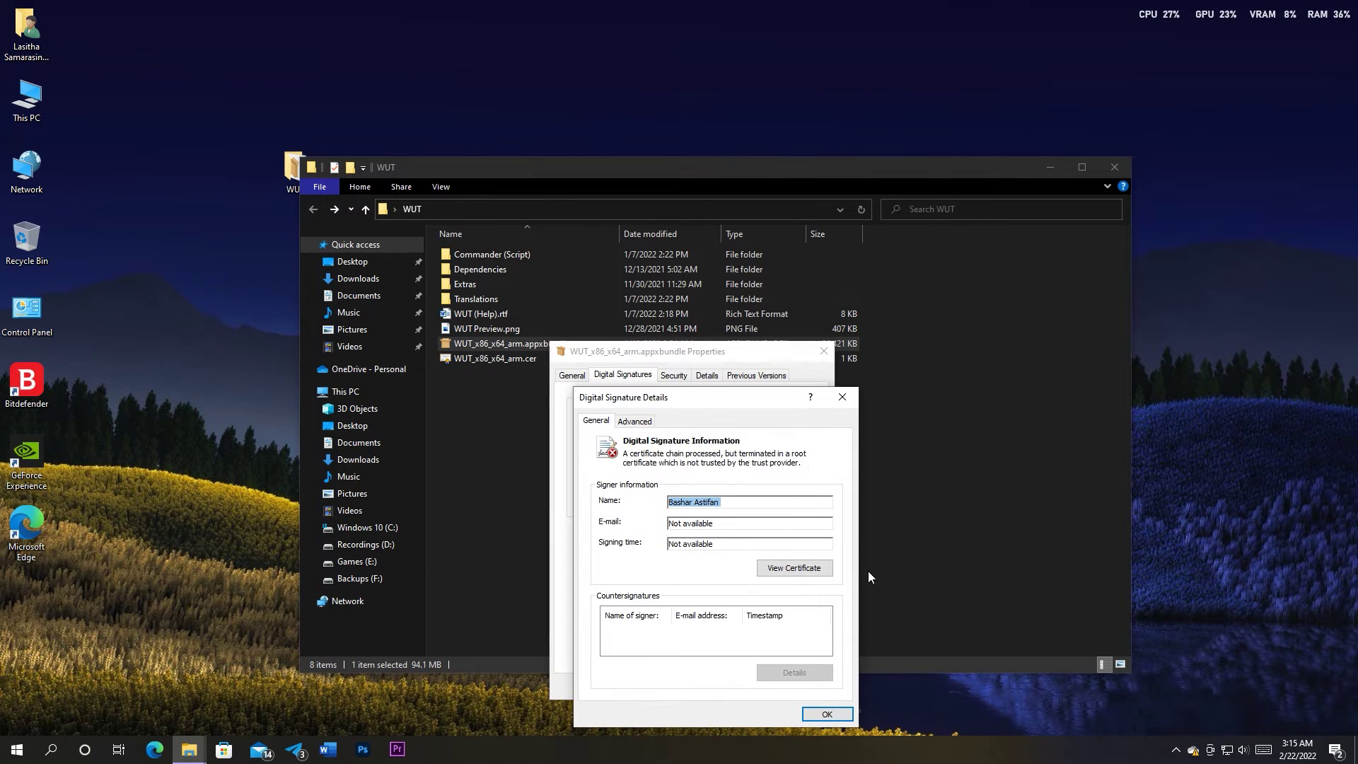
left_click(794, 569)
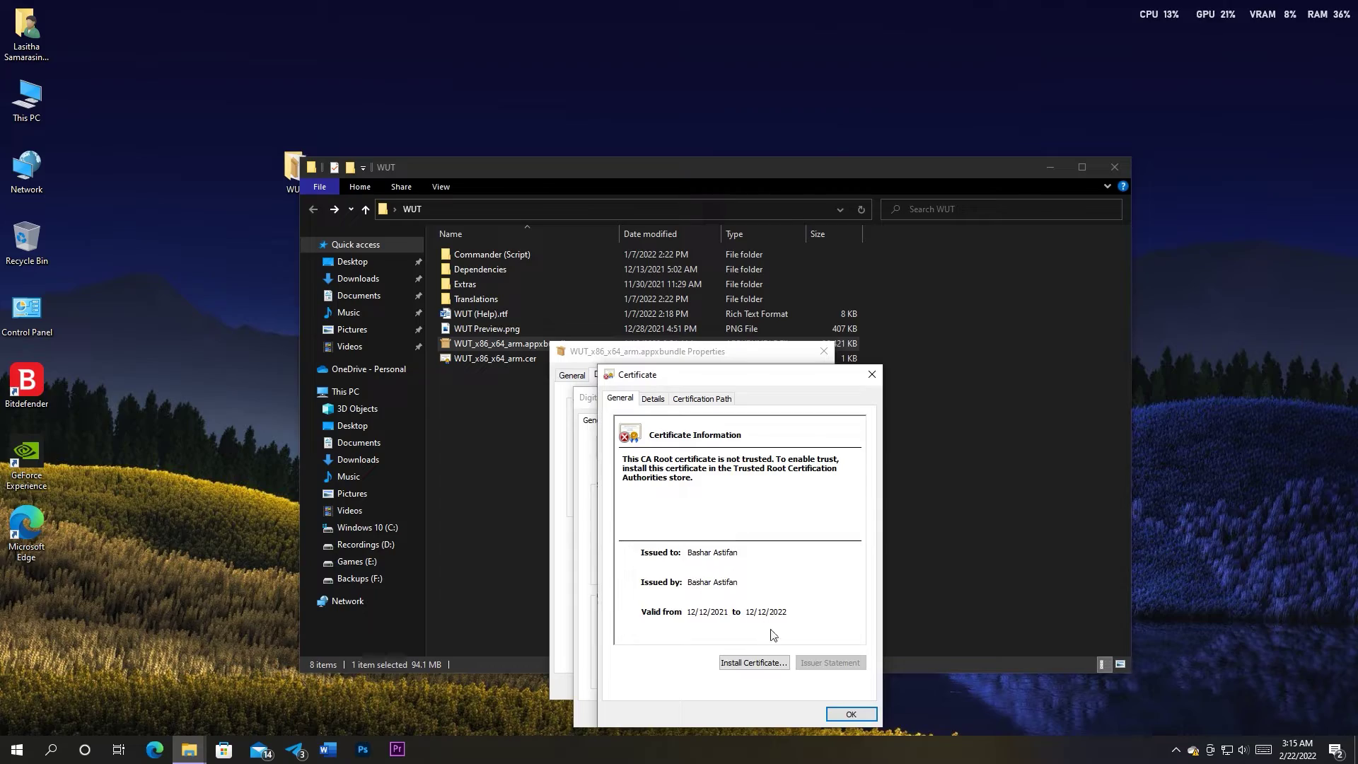
- Start the certificate import for the Local Machine and approve the administrator prompt
left_click(754, 662)
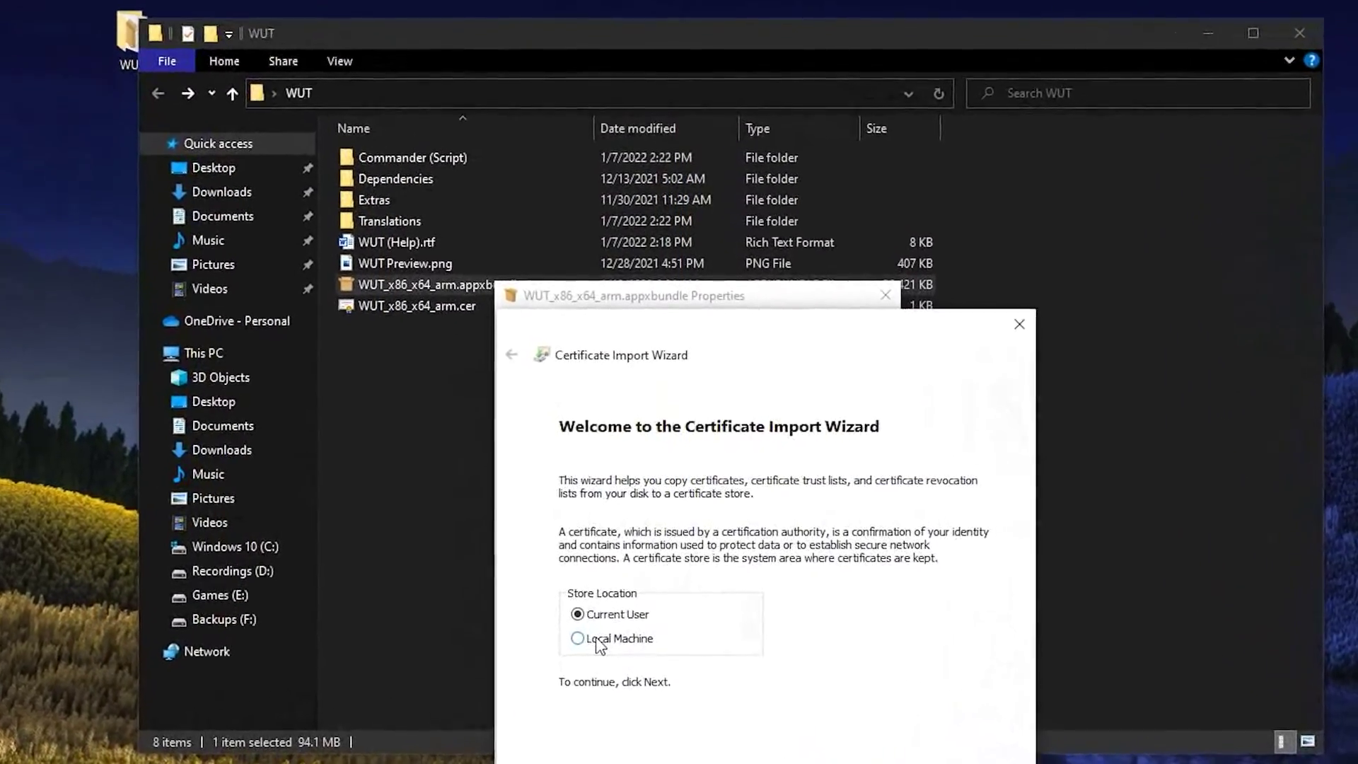
left_click_drag(690, 318, 578, 111)
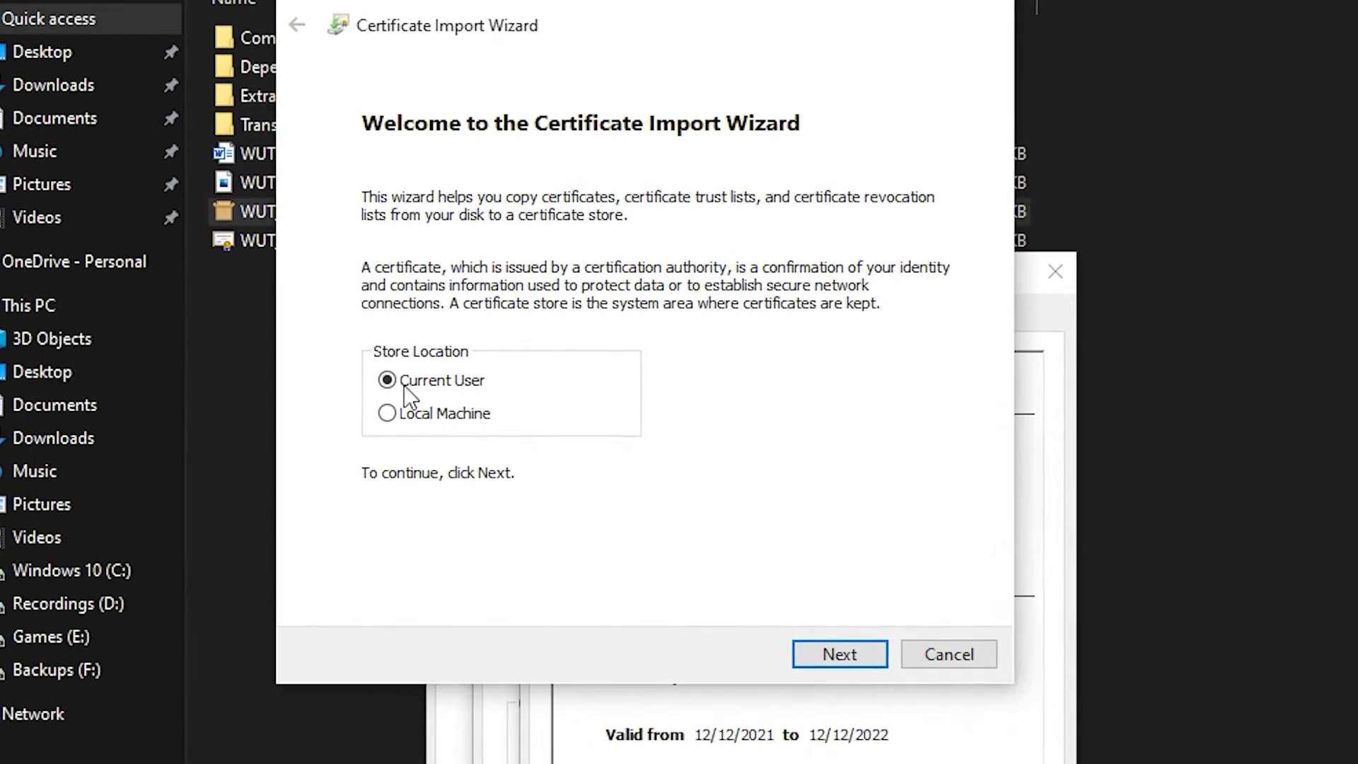
left_click(415, 417)
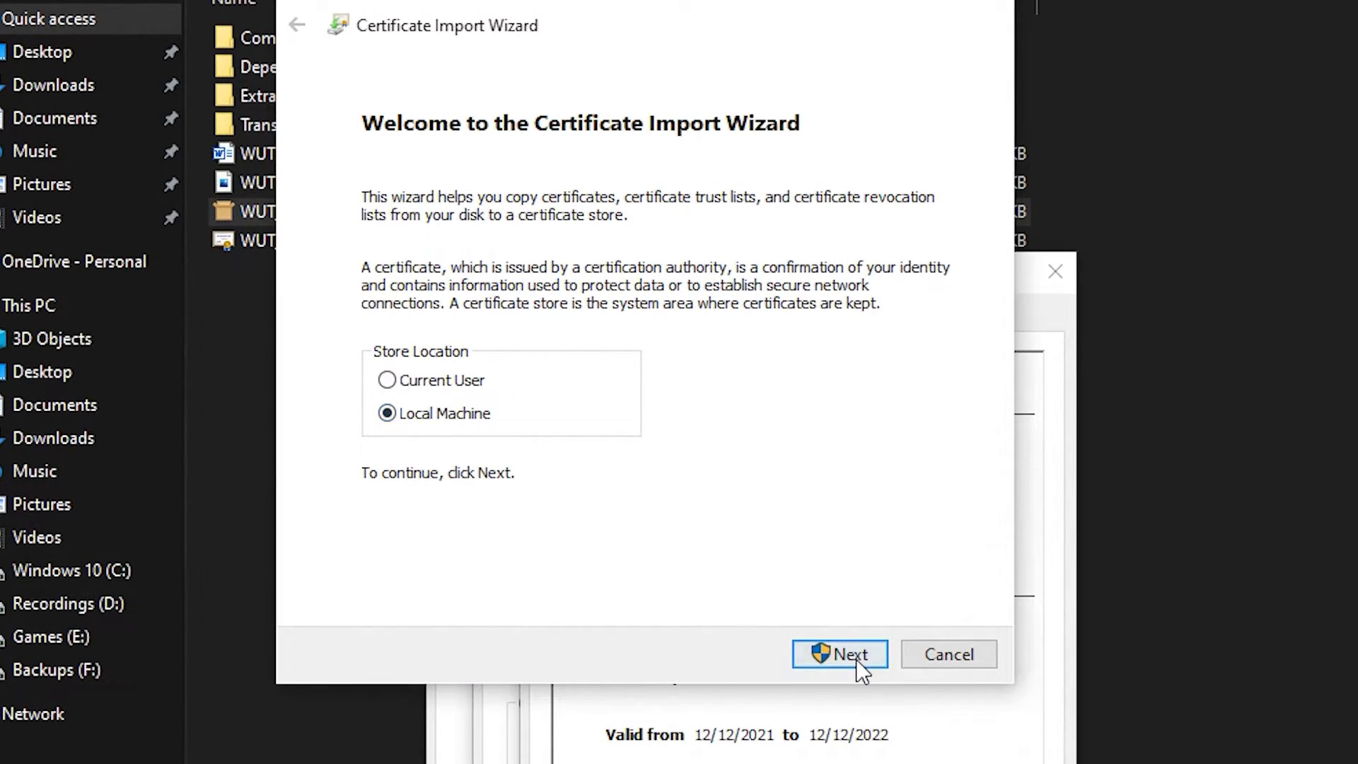
left_click(835, 655)
left_click(538, 447)
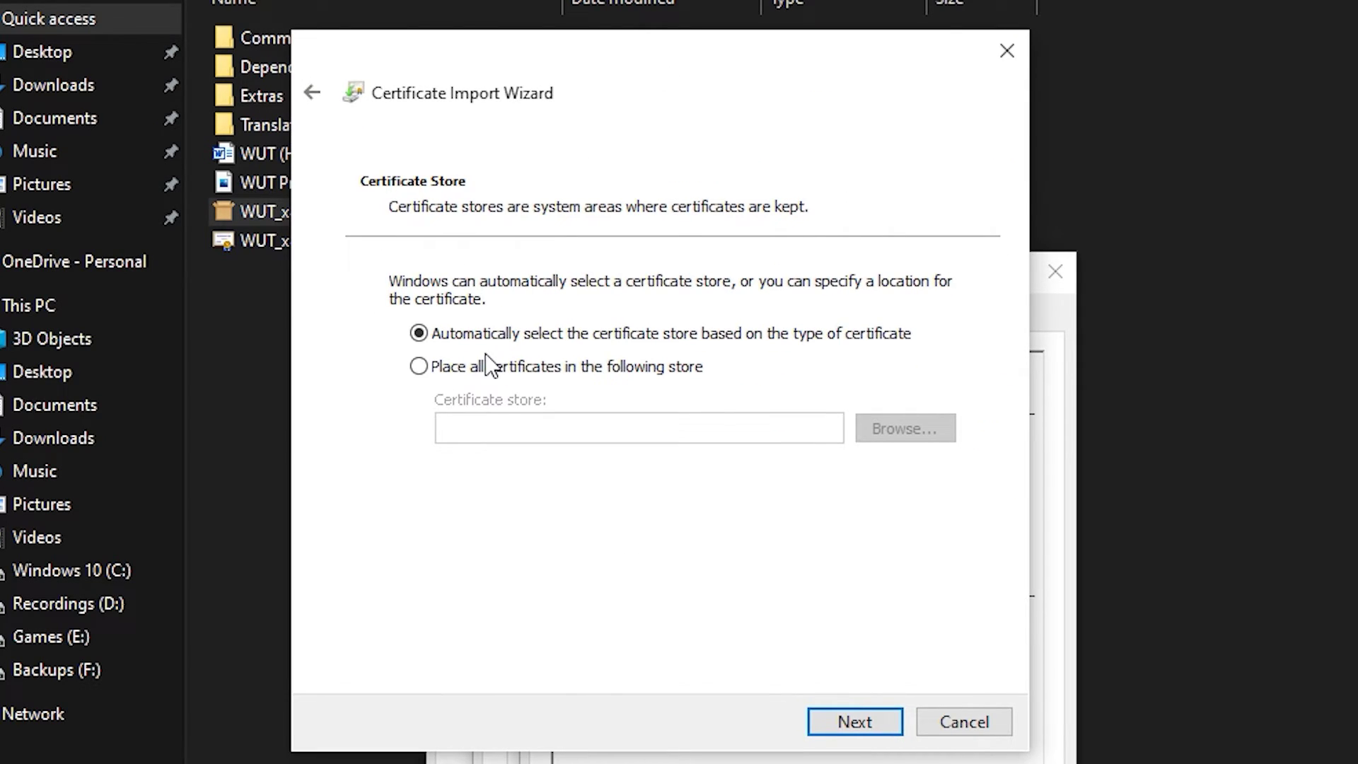
- Place the certificate in the Trusted Root Certification Authorities store and finish the import
left_click(495, 366)
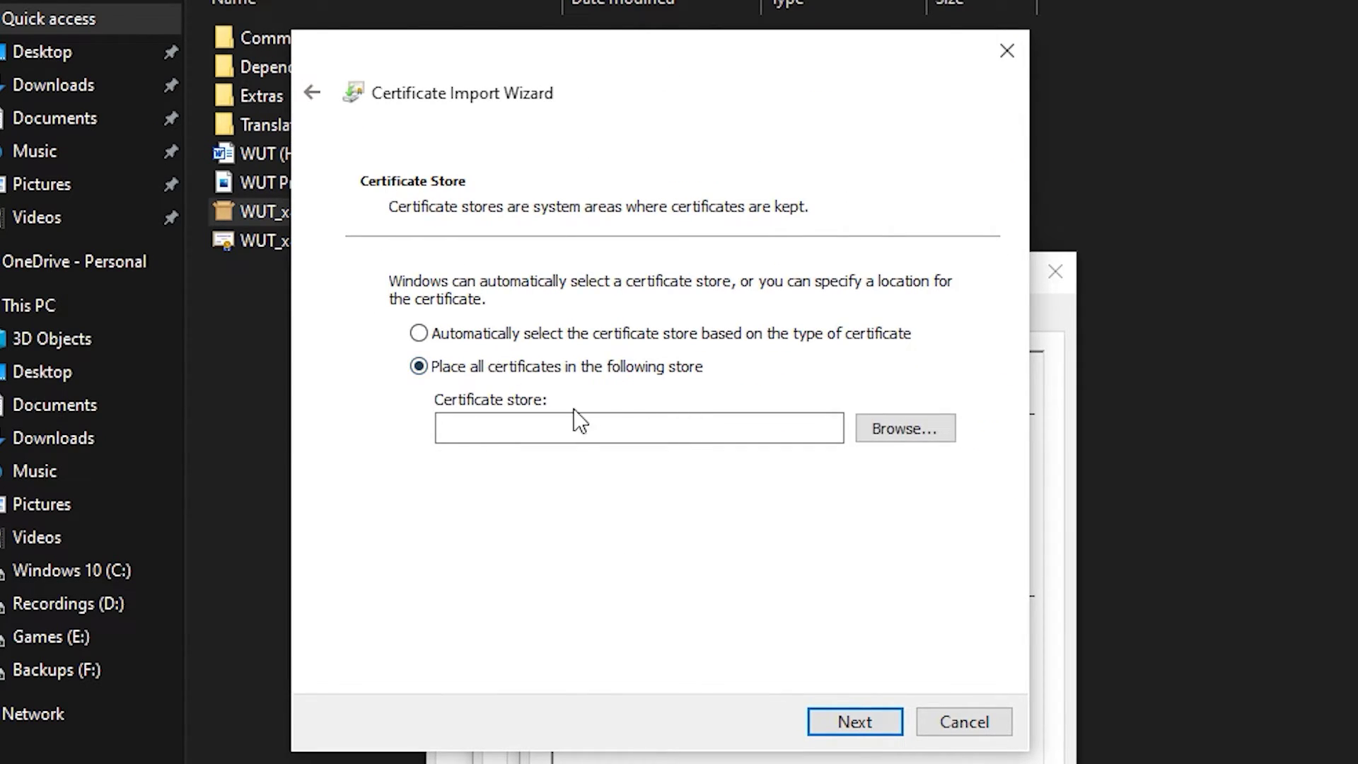
left_click(914, 435)
left_click(469, 223)
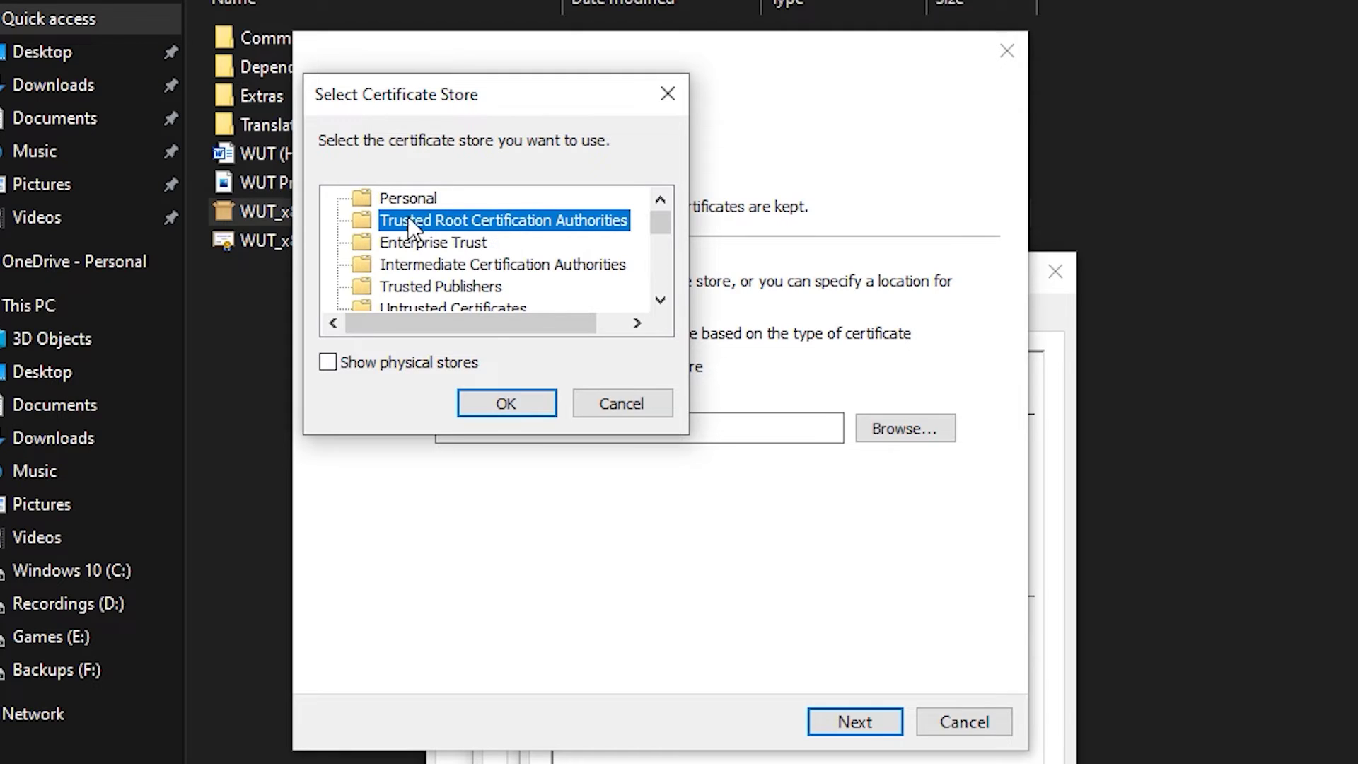
left_click(491, 409)
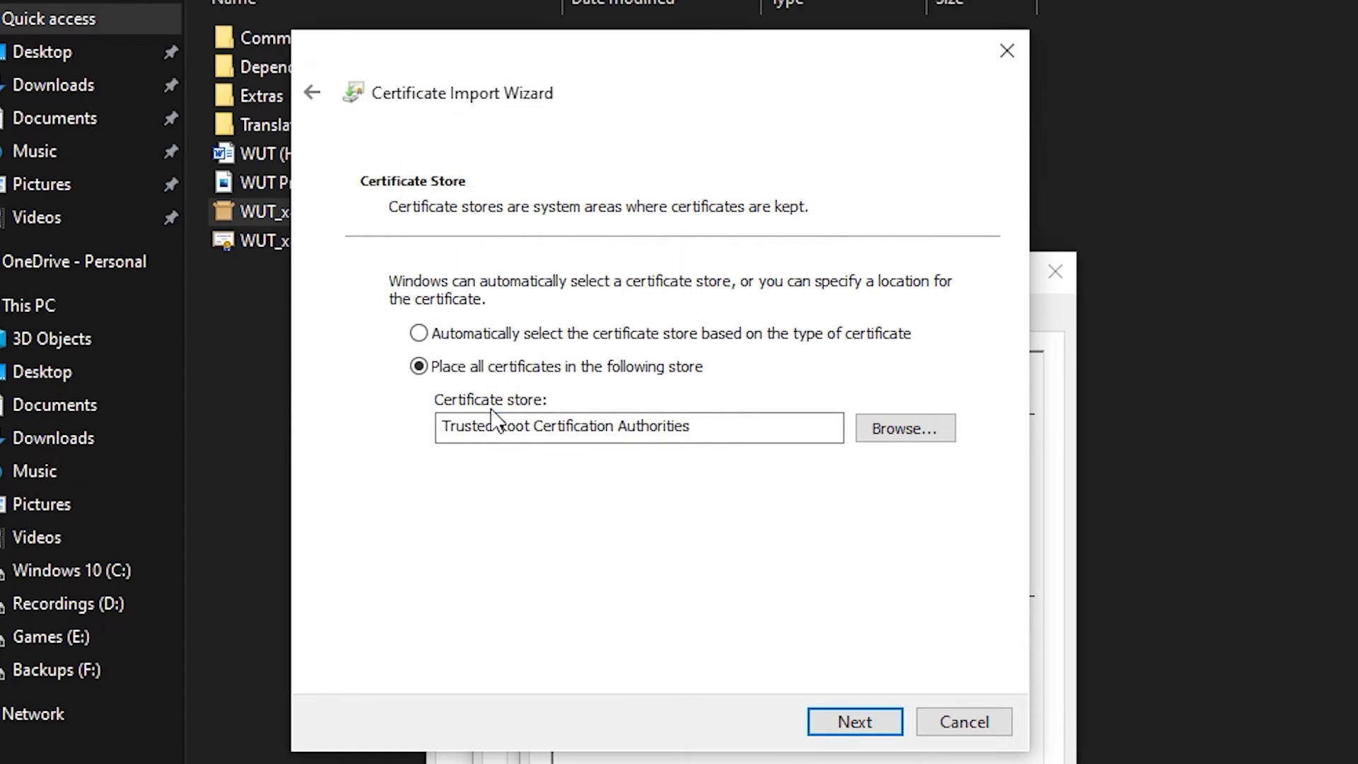
left_click(849, 717)
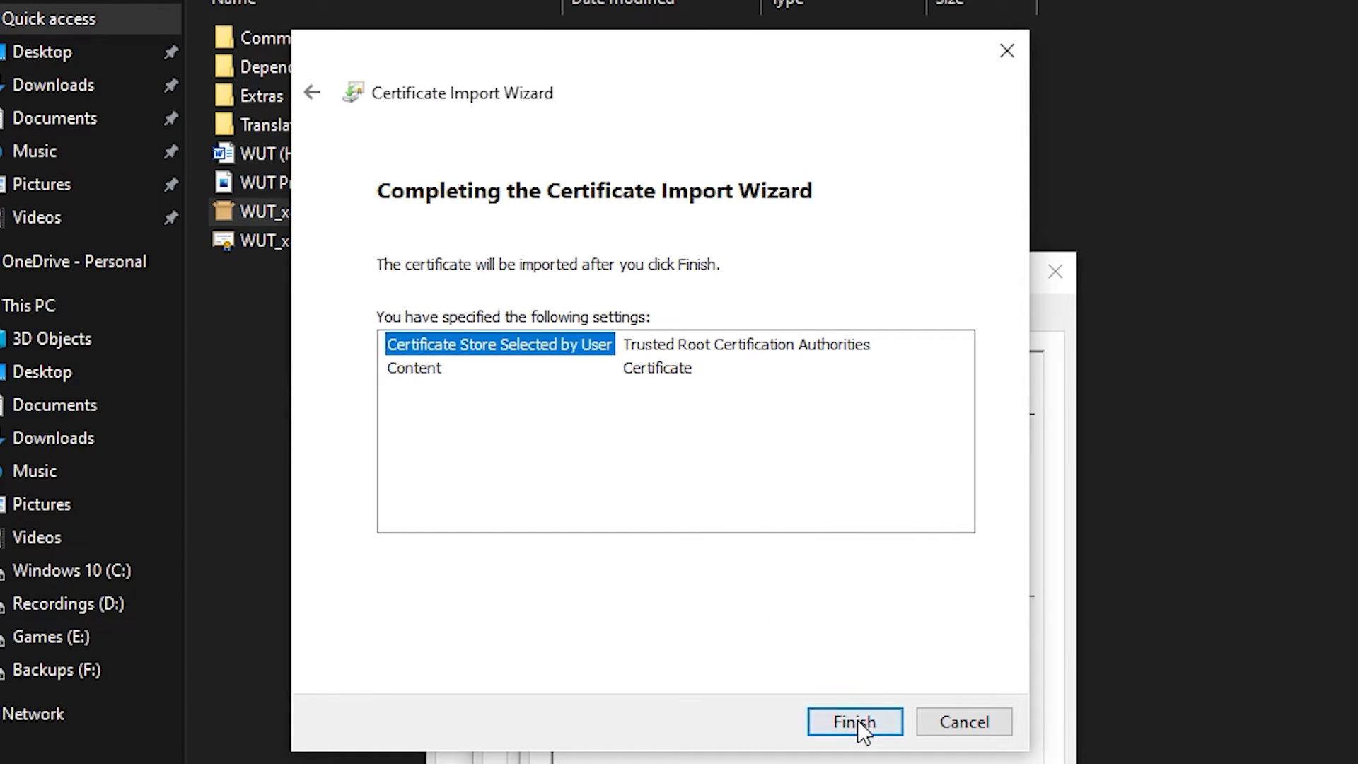
left_click(857, 719)
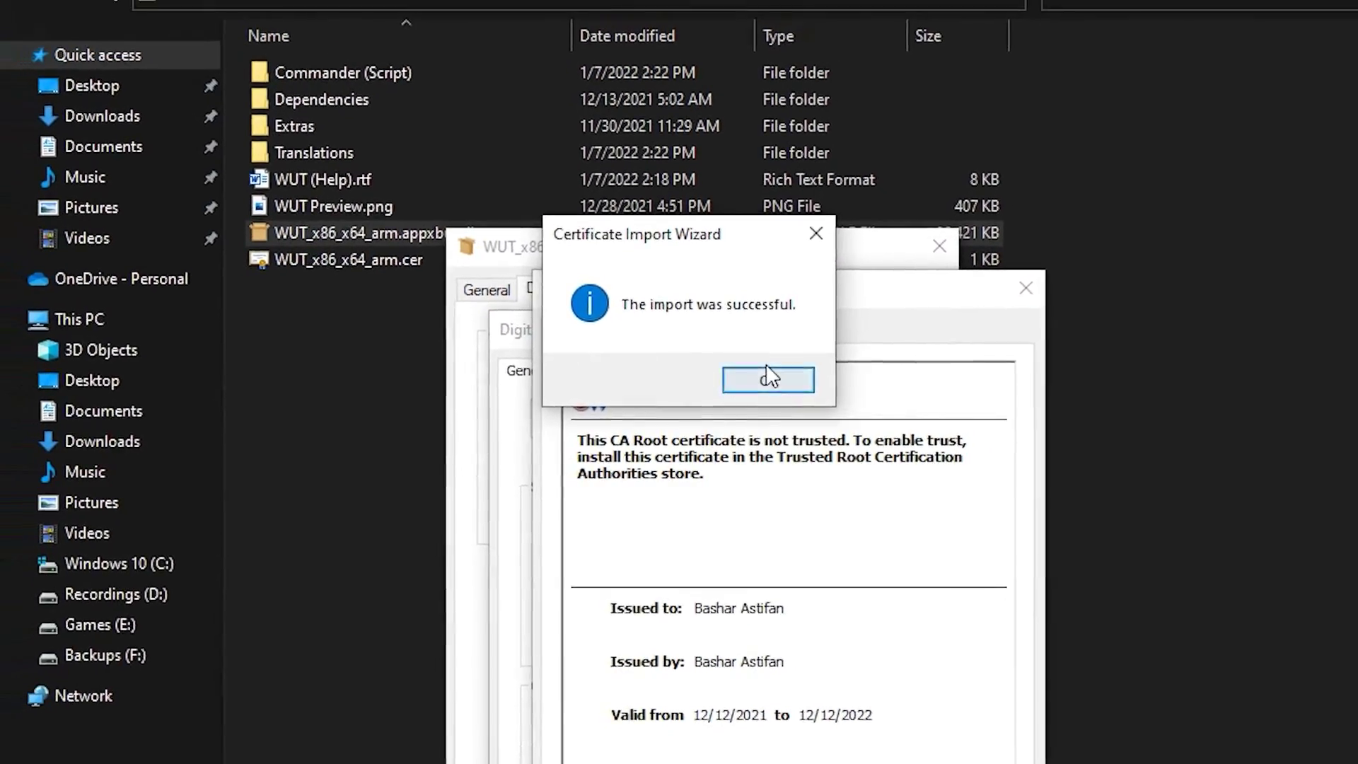
- Dismiss the import success message and close the certificate and properties dialogs
left_click(768, 380)
key("Escape")
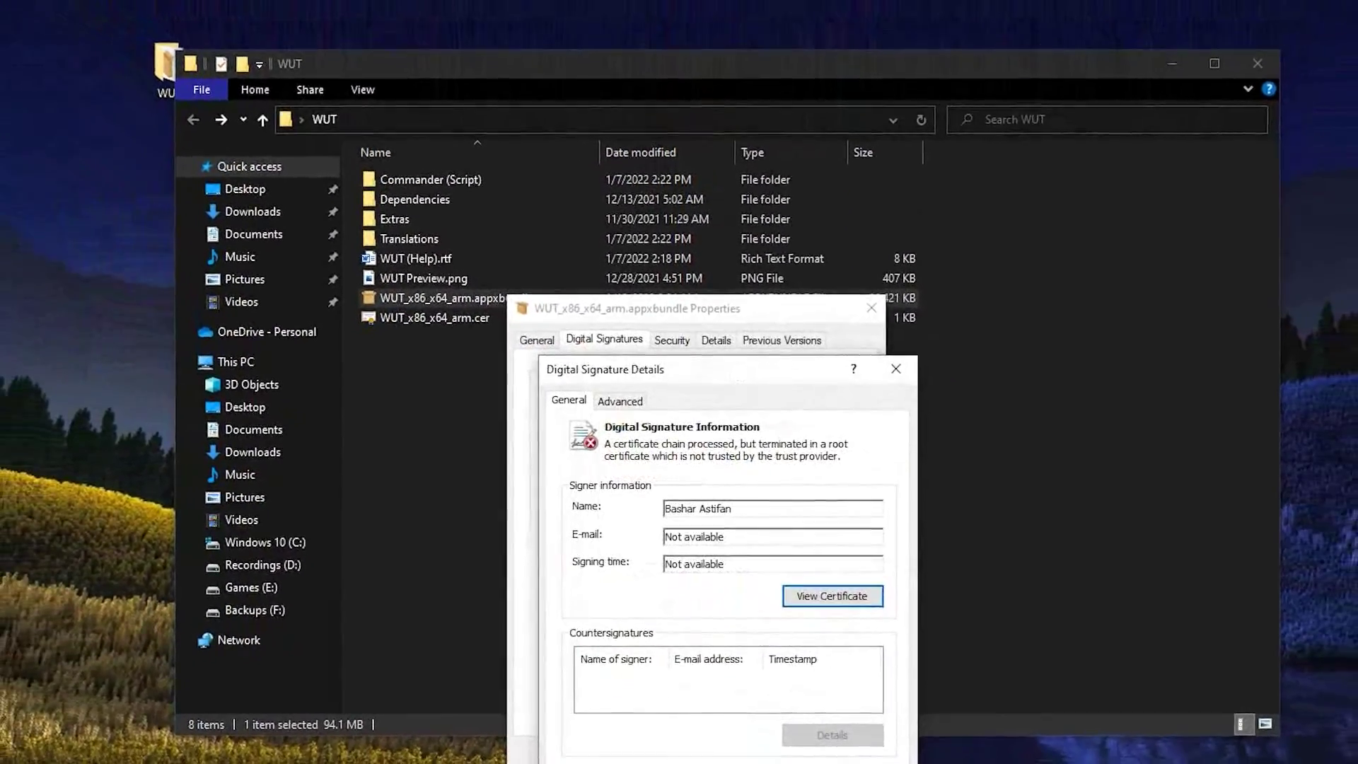
key("Escape")
key("Escape")
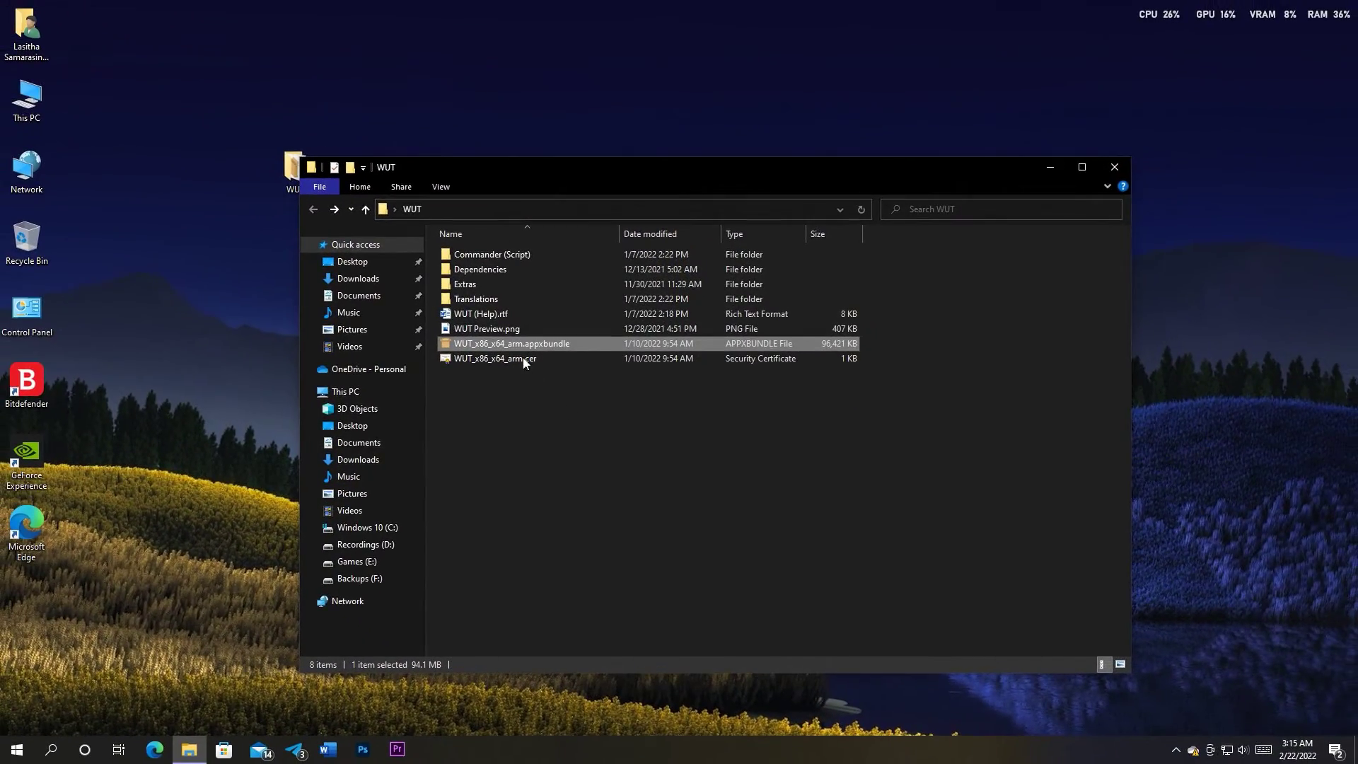
- Install W.U.T 1.2.15.0 from the appxbundle with launch enabled, then close the WUT folder window
double_click(516, 346)
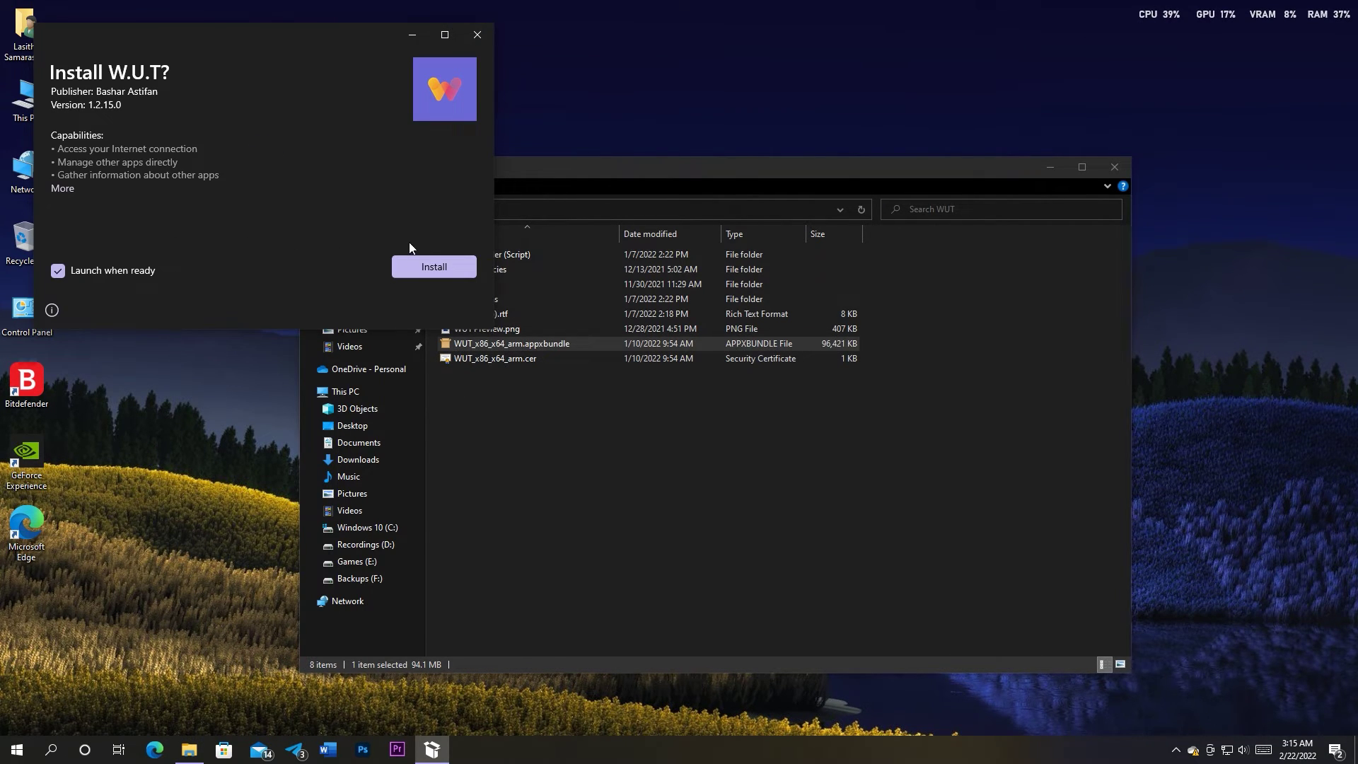
left_click(428, 271)
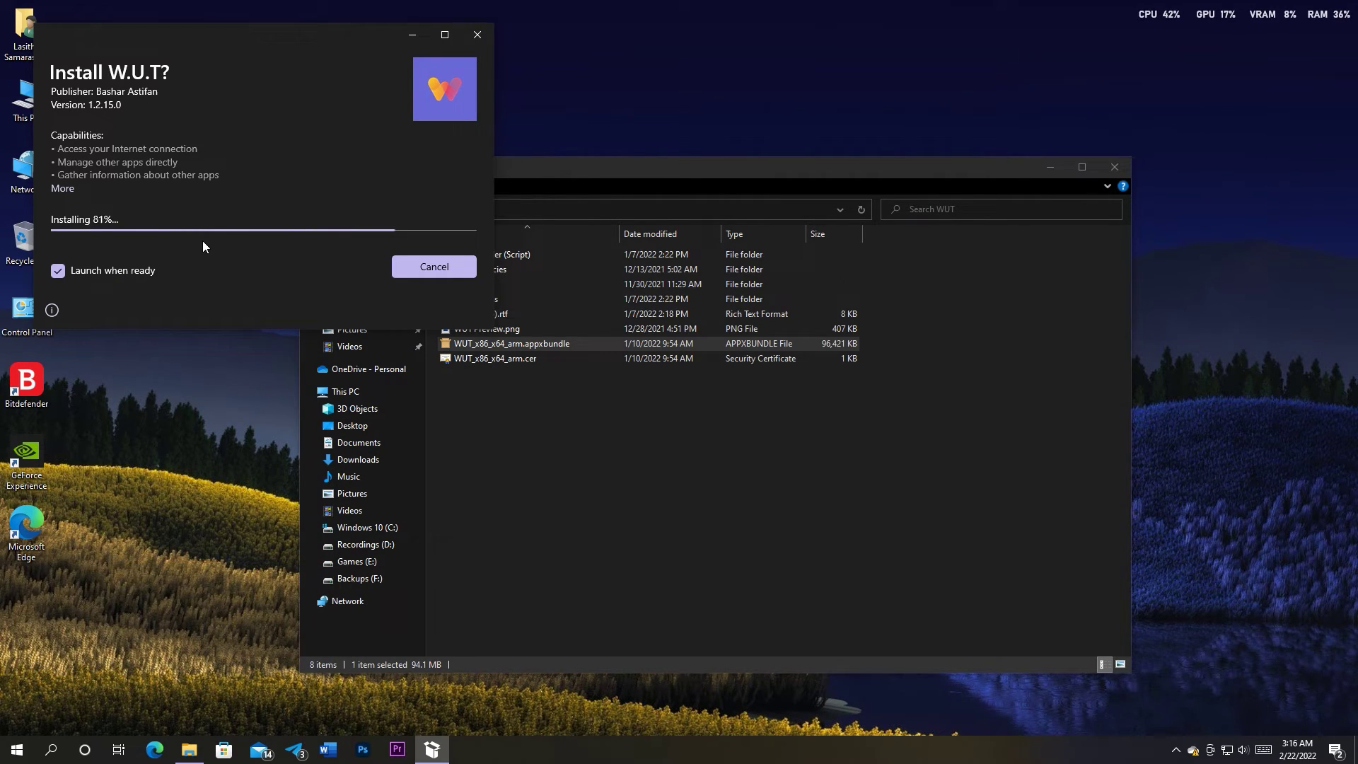
left_click(1013, 162)
left_click(1107, 168)
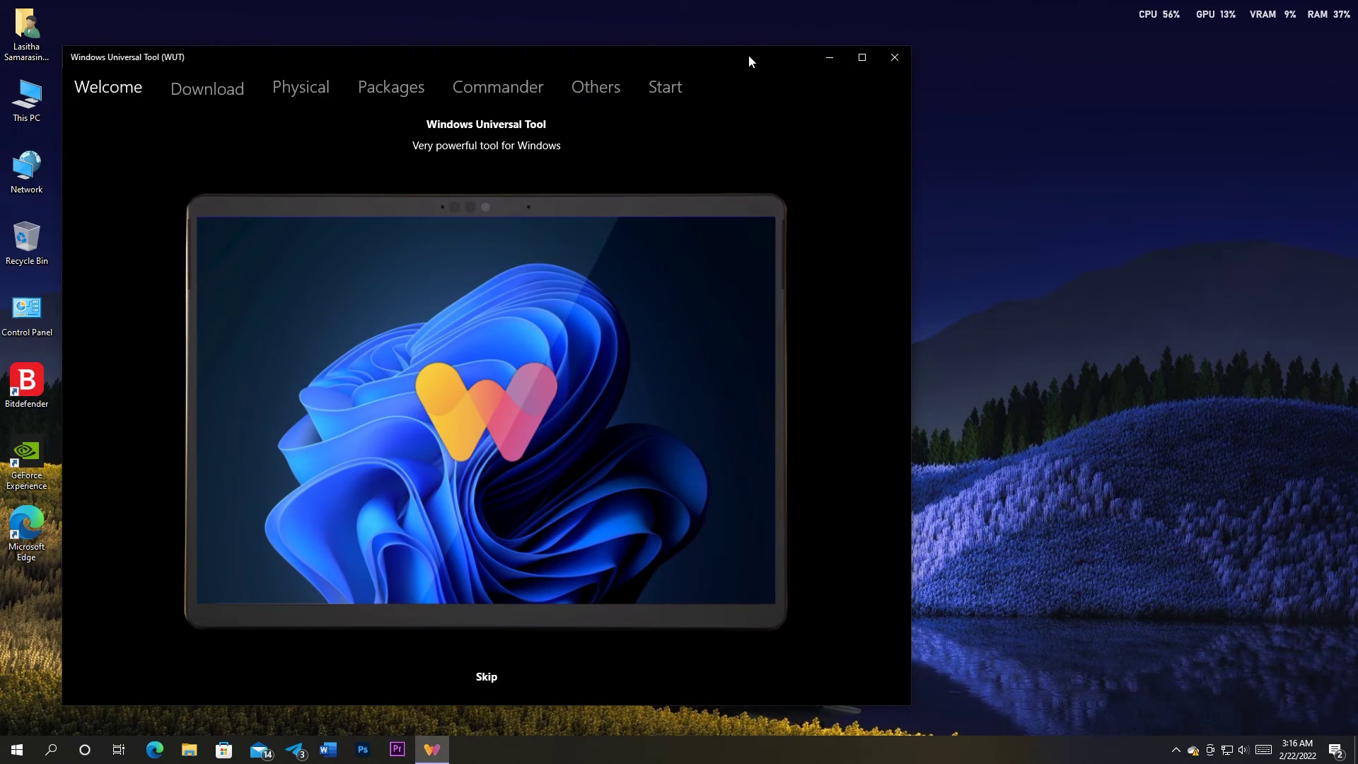
- Reposition and widen the Windows Universal Tool window
left_click_drag(748, 56, 891, 60)
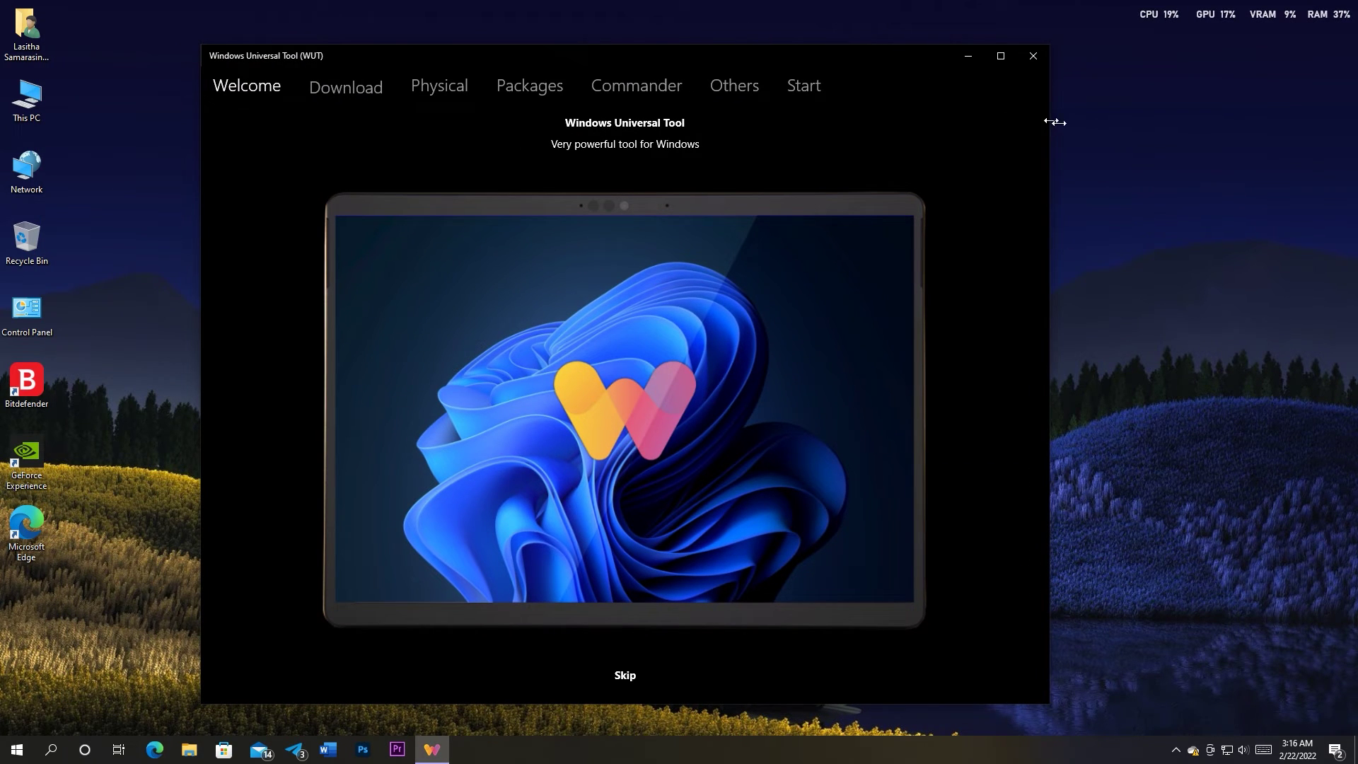
left_click_drag(1054, 121, 1160, 124)
left_click_drag(943, 58, 935, 57)
- Step through the Download, Physical, Packages, Commander, Others and Start welcome pages, then choose Let's Go
left_click(338, 85)
left_click(431, 84)
left_click(522, 84)
left_click(629, 84)
left_click(724, 85)
left_click(796, 84)
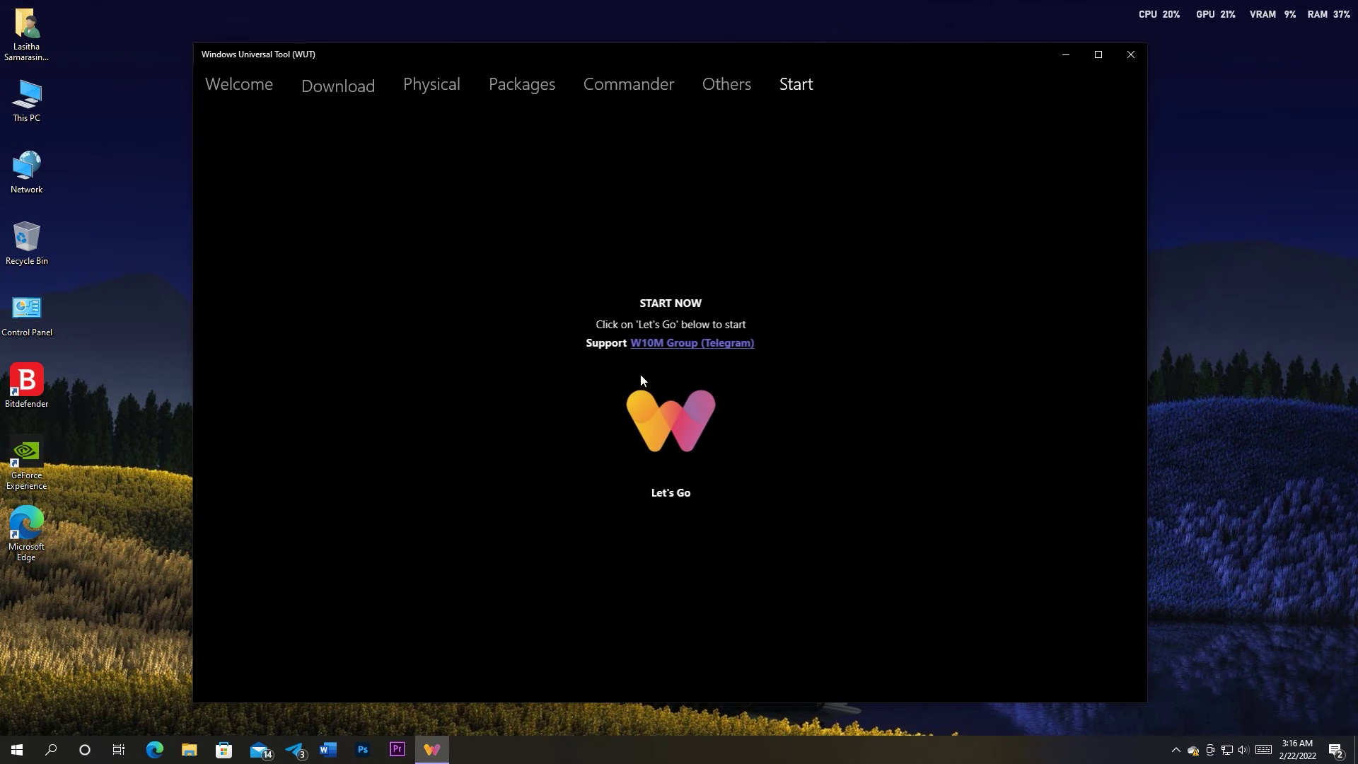
left_click(681, 494)
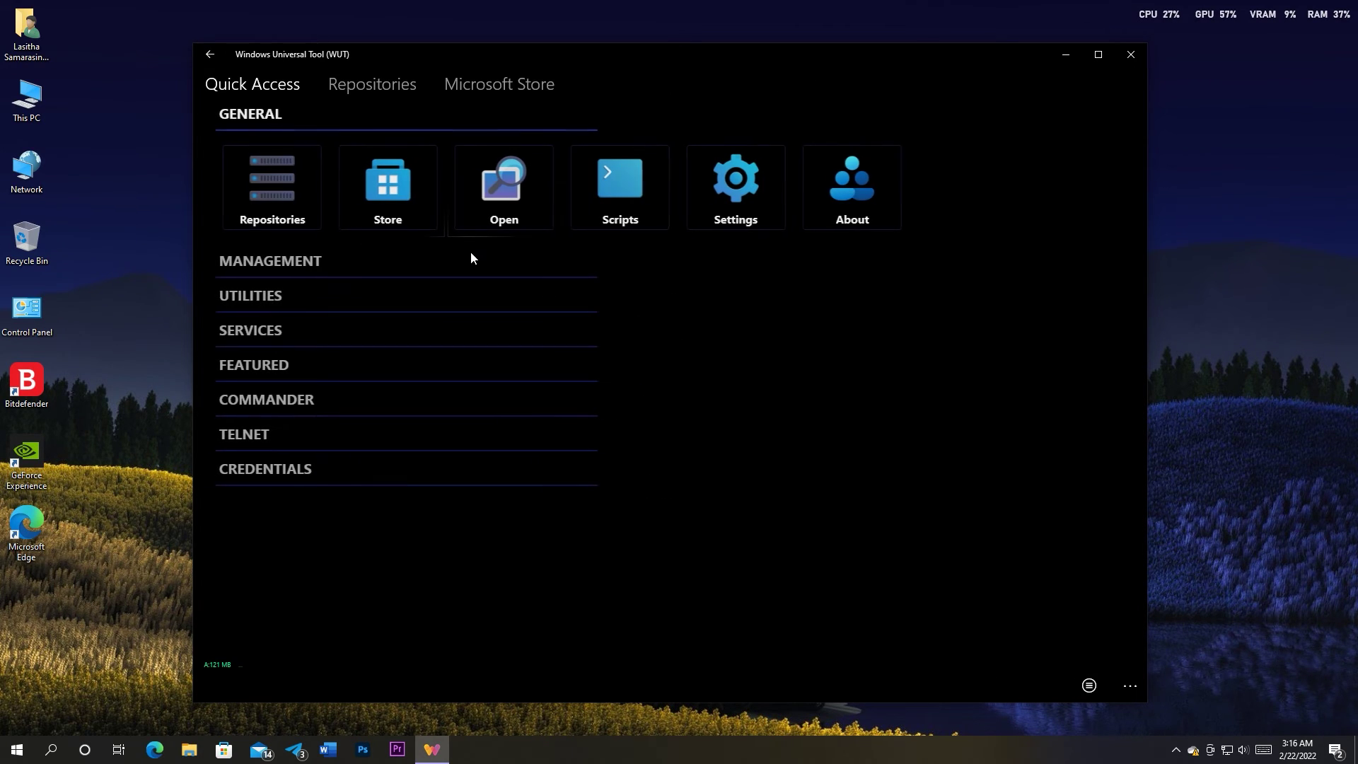
- Expand the MANAGEMENT, UTILITIES, SERVICES and FEATURED sections and close the changelog
left_click(241, 264)
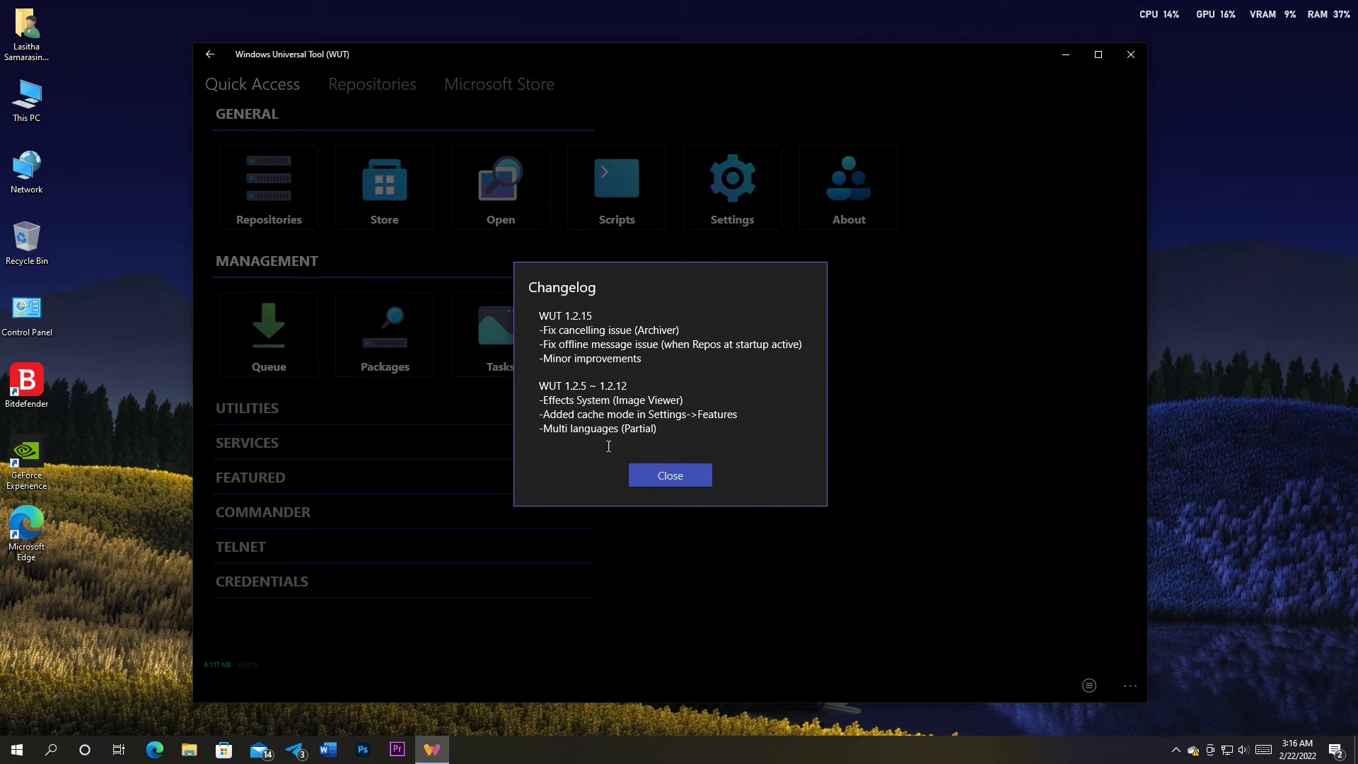
left_click(694, 475)
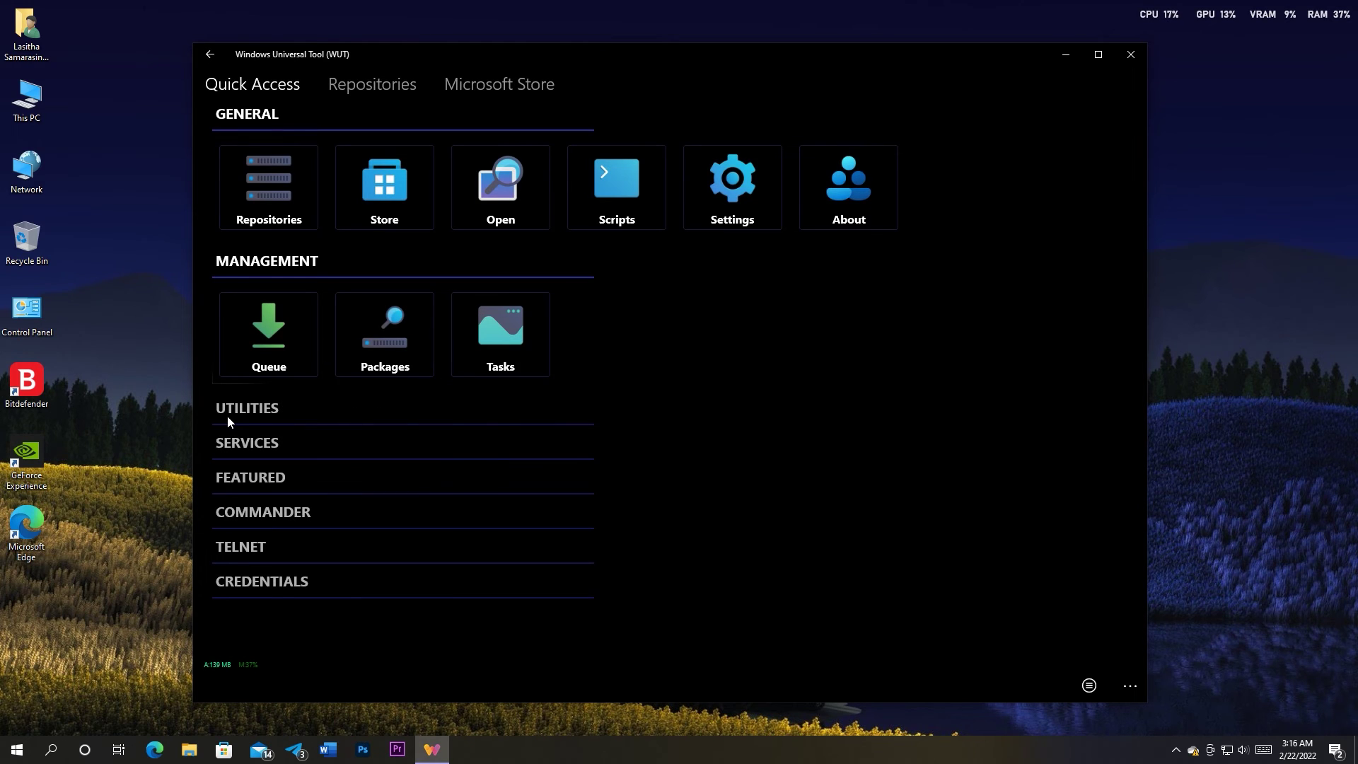
left_click(230, 419)
left_click(253, 556)
scroll(254, 537, "down", 1)
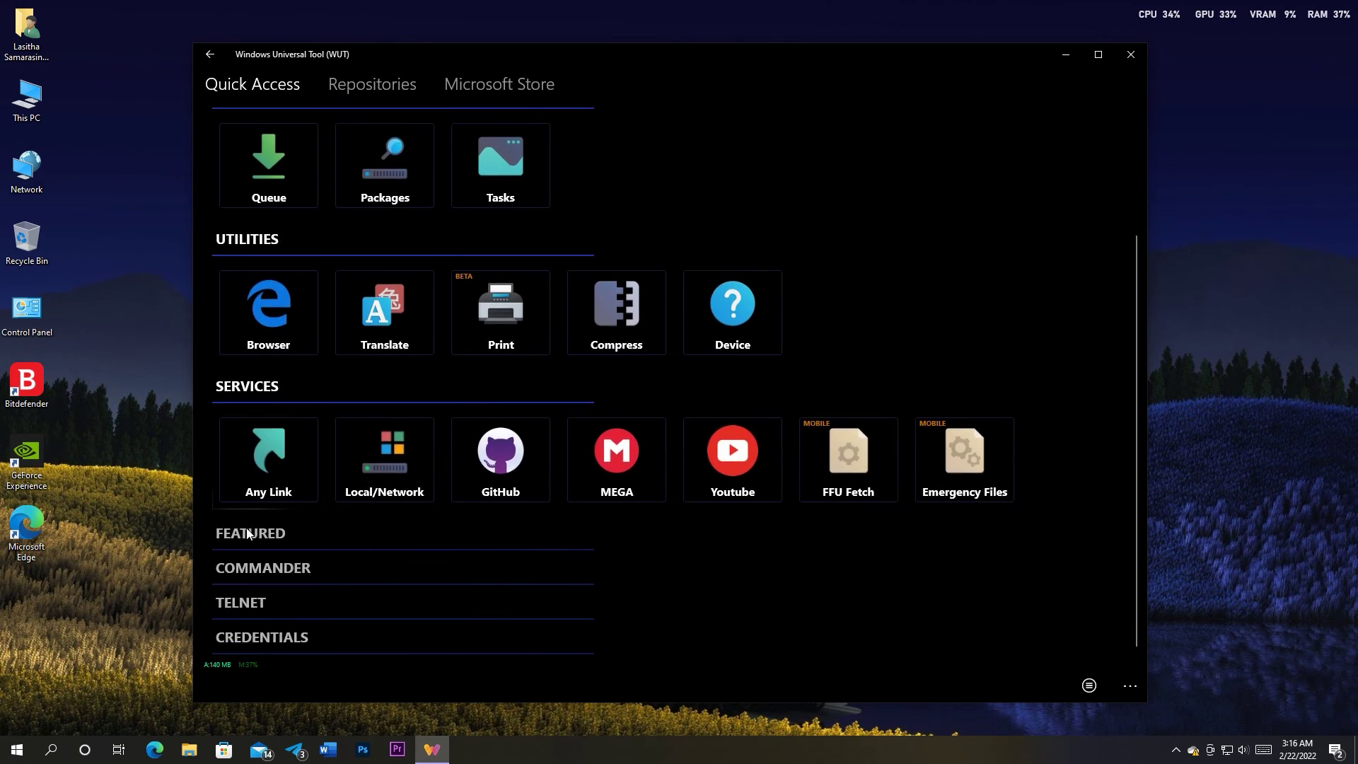
left_click(251, 536)
scroll(248, 523, "down", 3)
scroll(247, 503, "up", 5)
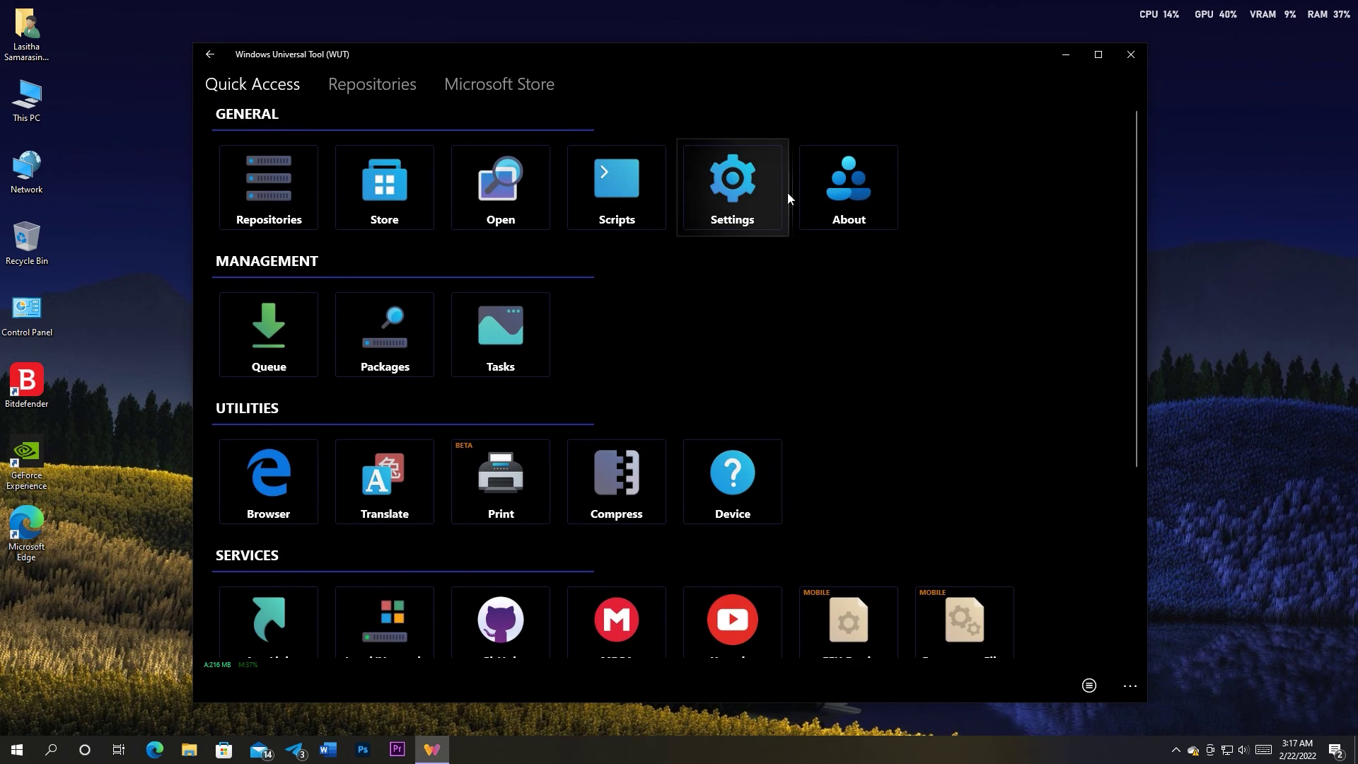
- Open the About page showing WUT 1.2.15 and scroll through its sections
left_click(858, 187)
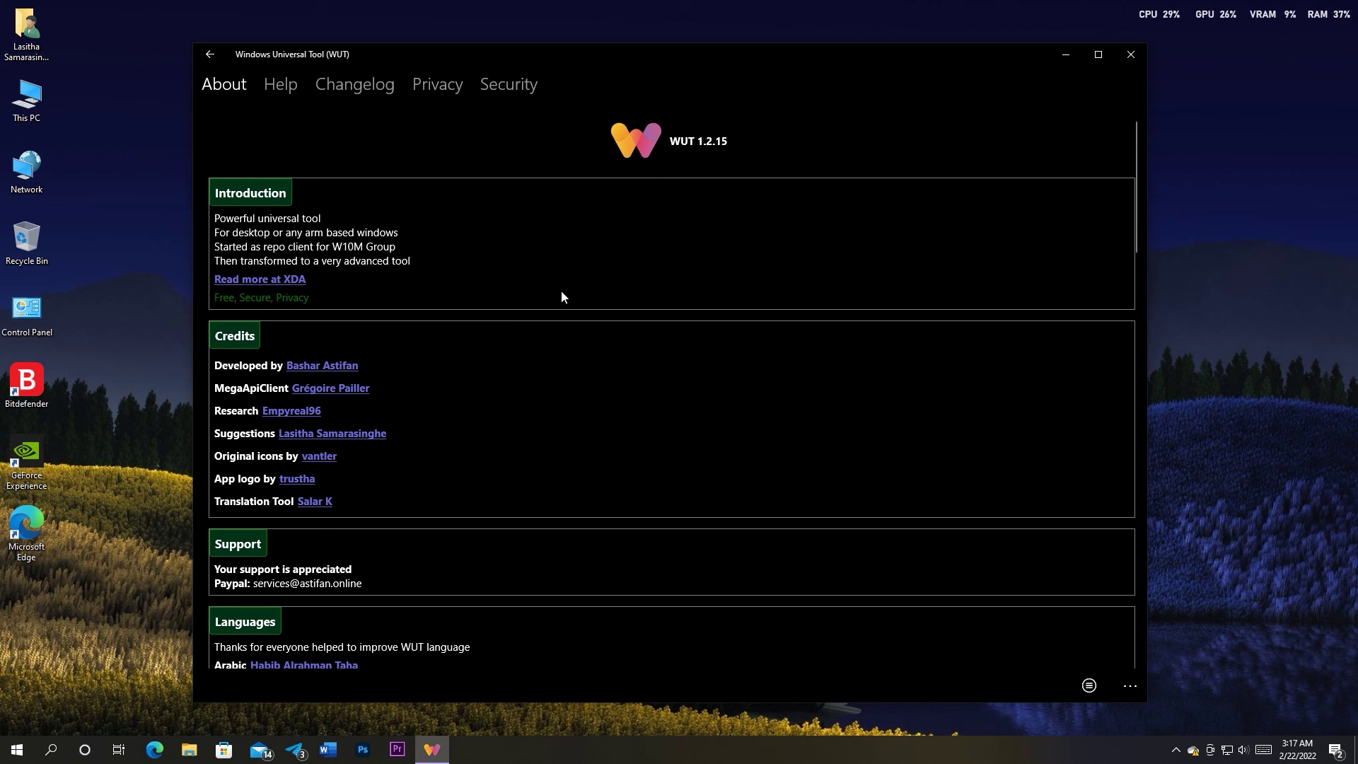
scroll(533, 338, "down", 5)
scroll(533, 338, "up", 6)
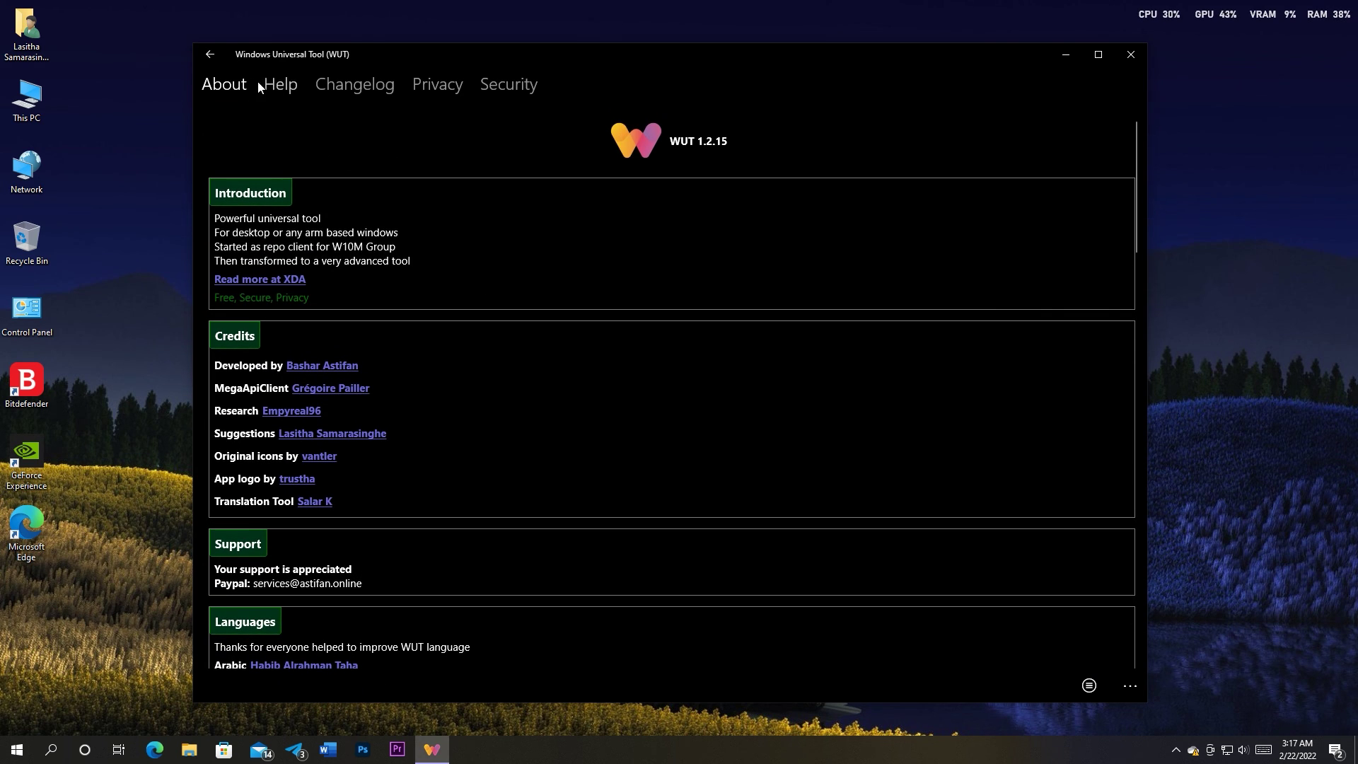